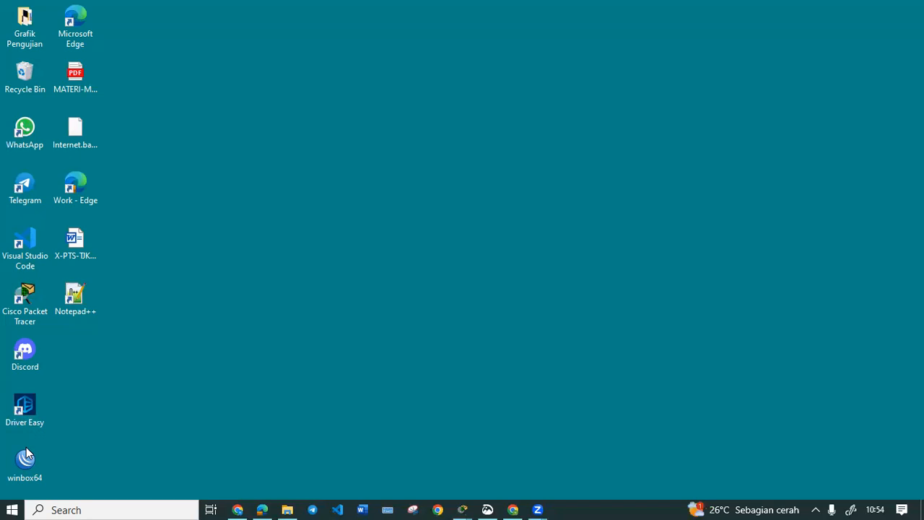
# - Launch WinBox, connect as admin to the neighboring MikroTik router 08:55:31:16:8F:56, and close the leftover DHCP Server and Terminal windows
pyautogui.doubleClick(27, 465)
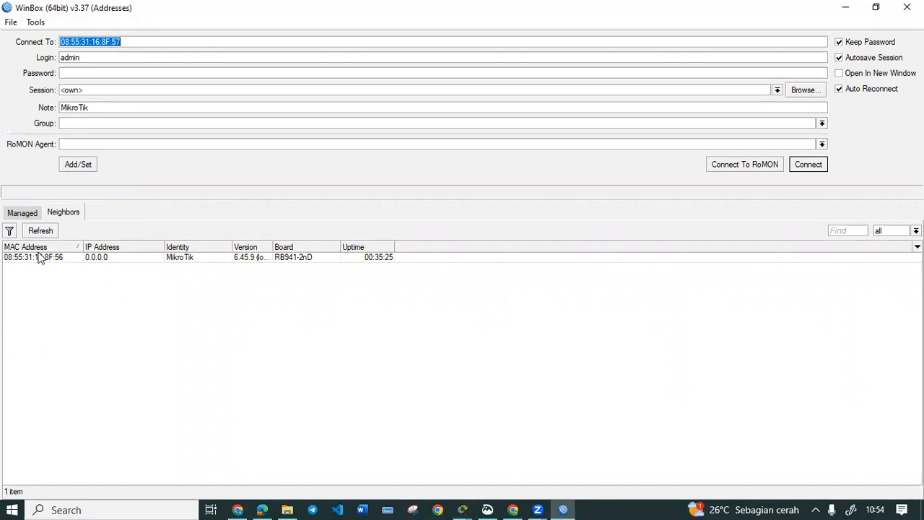
pyautogui.click(11, 214)
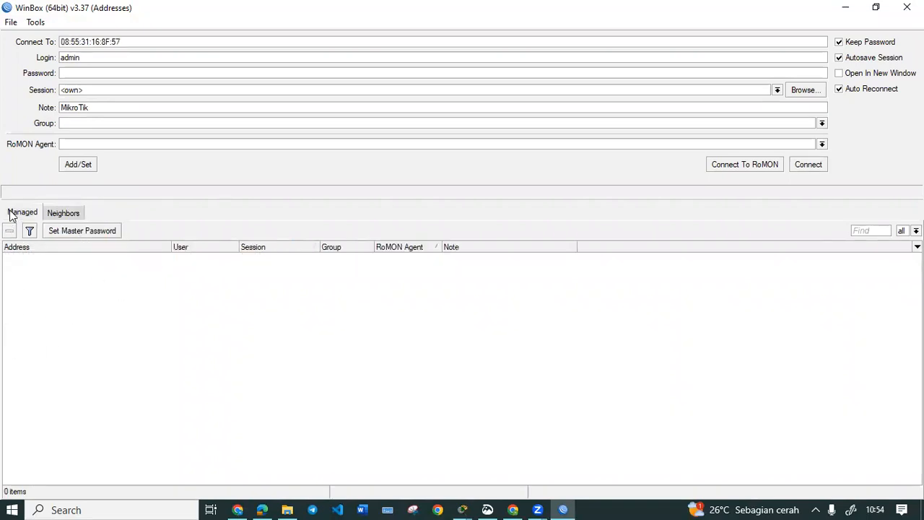
pyautogui.click(64, 210)
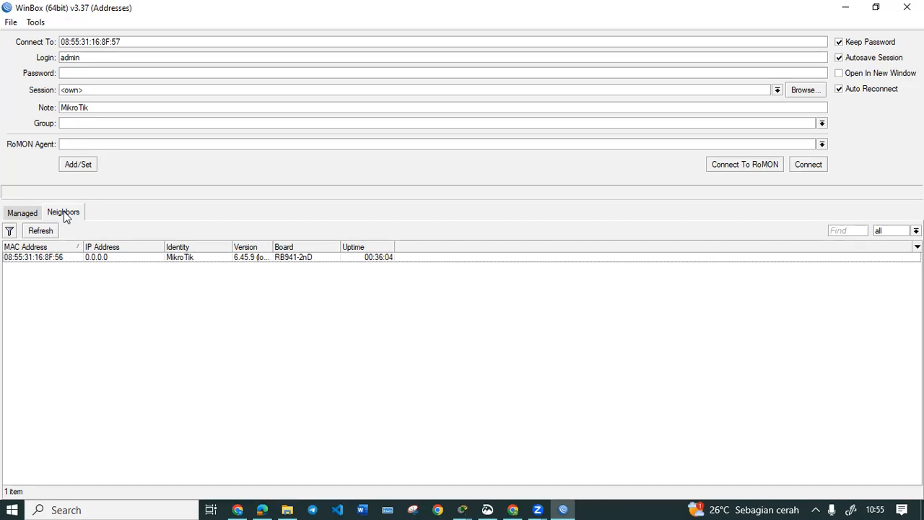
pyautogui.click(52, 258)
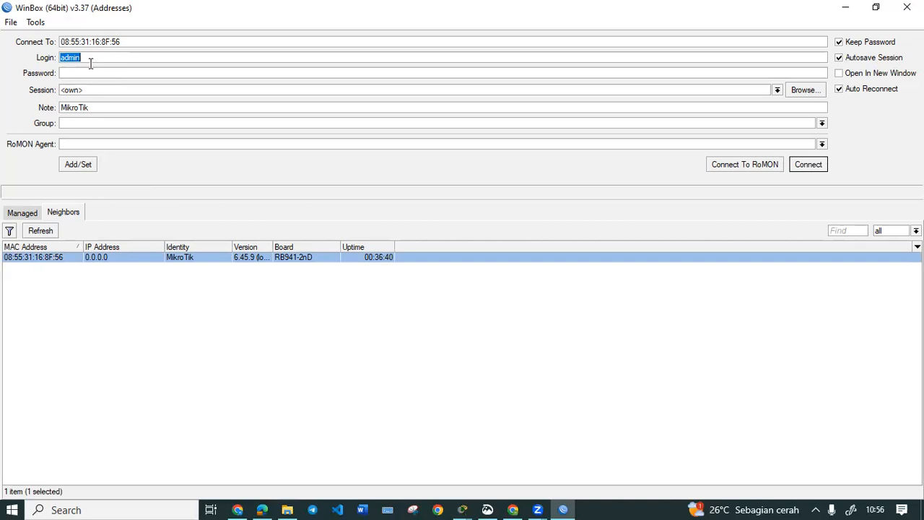
pyautogui.click(808, 164)
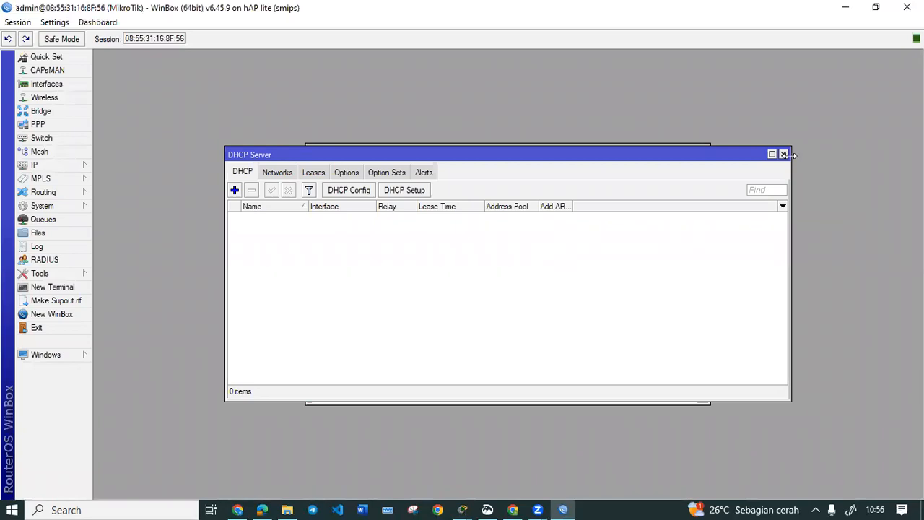
pyautogui.click(784, 154)
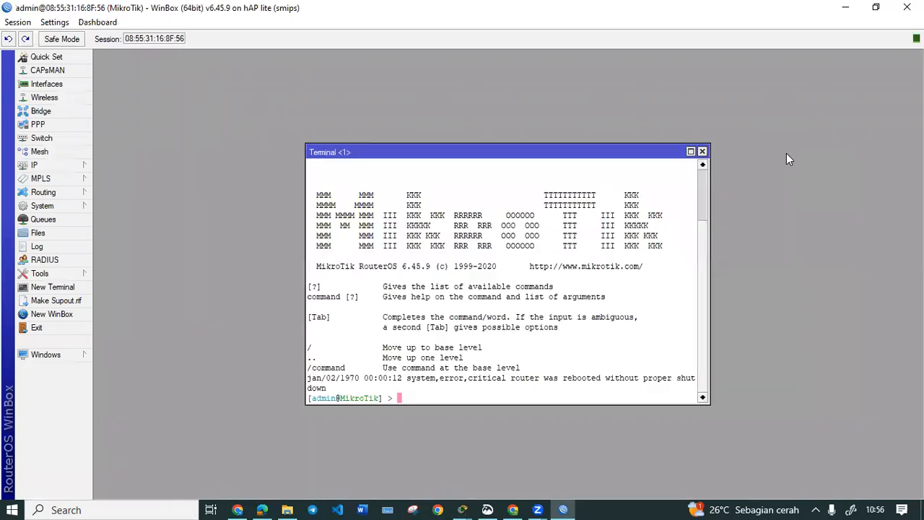
pyautogui.click(702, 152)
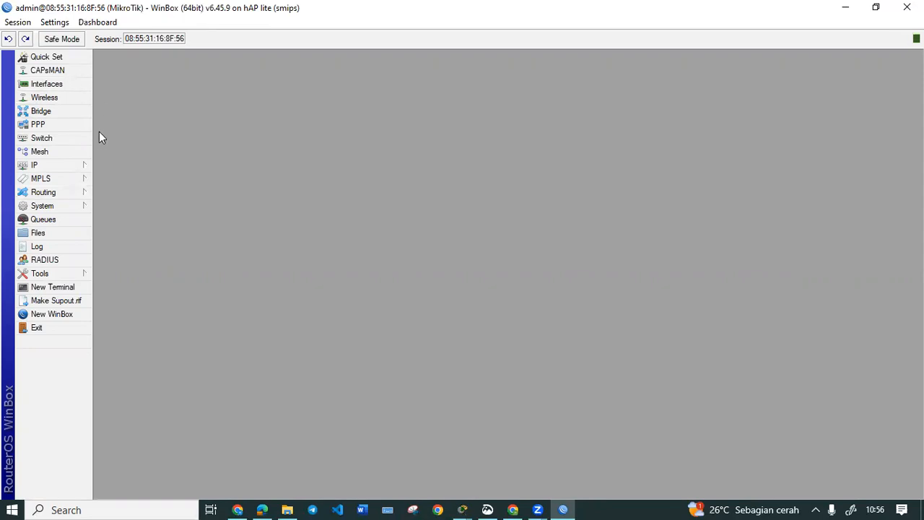
# - Enable the wlan1 wireless interface in the router's WiFi interfaces list
pyautogui.click(74, 100)
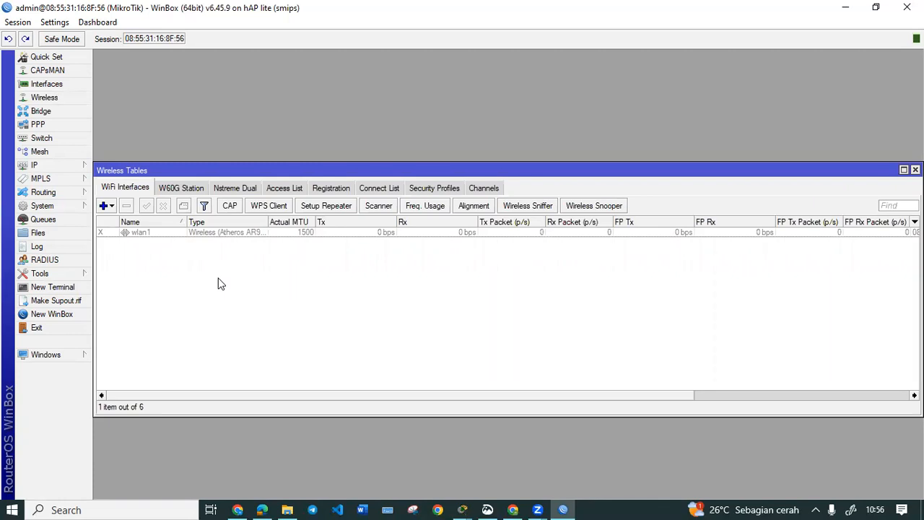
pyautogui.click(144, 236)
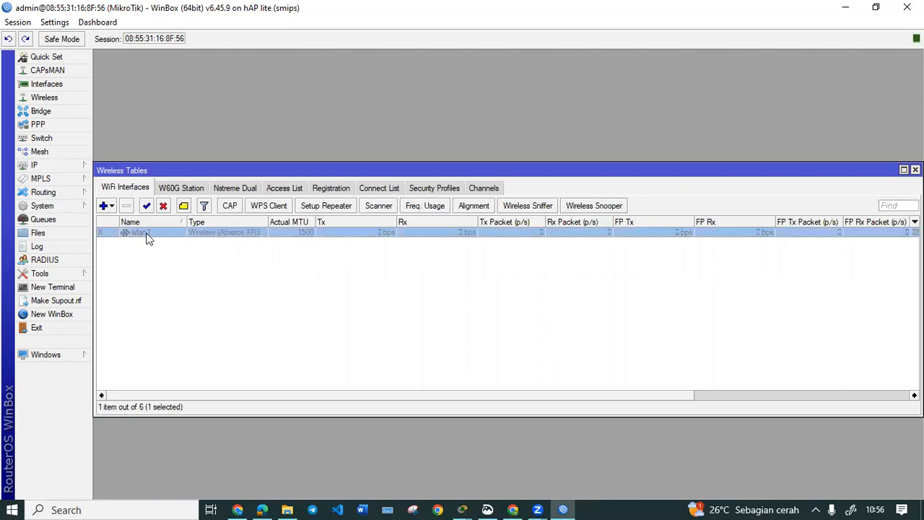
pyautogui.click(147, 207)
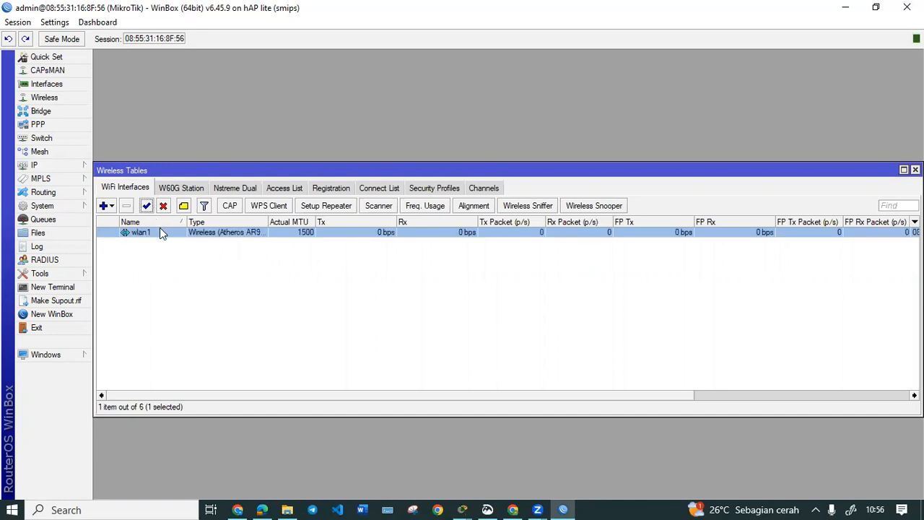
# - Scan for wireless networks on wlan1, connect it to the SISWA_SMK_TELKOM access point in station mode, and apply the interface settings
pyautogui.doubleClick(159, 229)
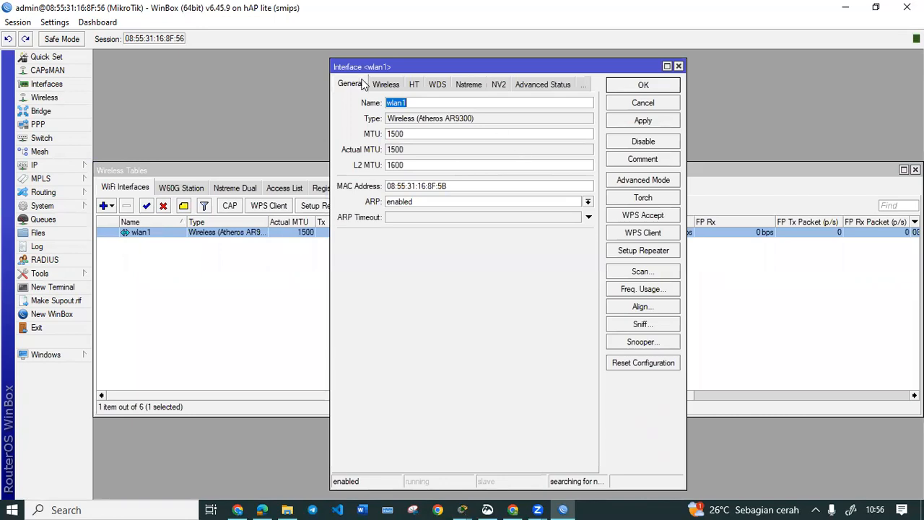
pyautogui.click(385, 83)
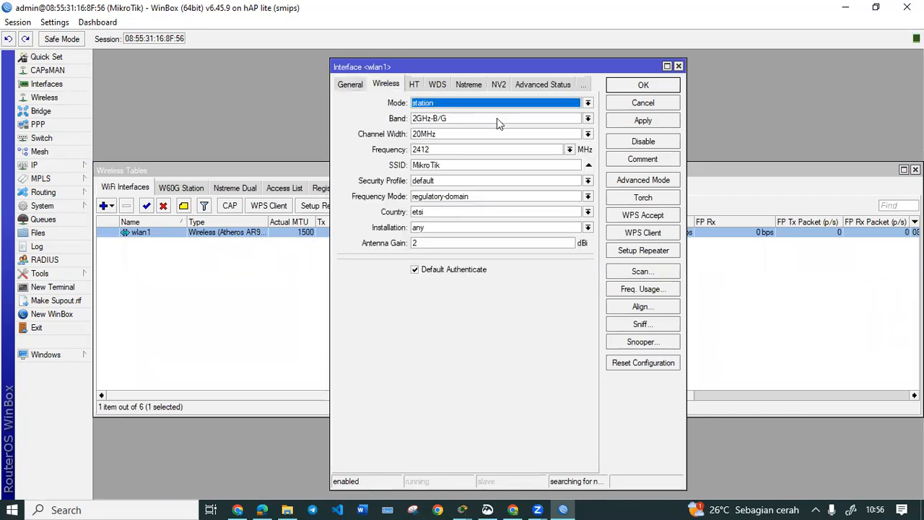
pyautogui.click(640, 271)
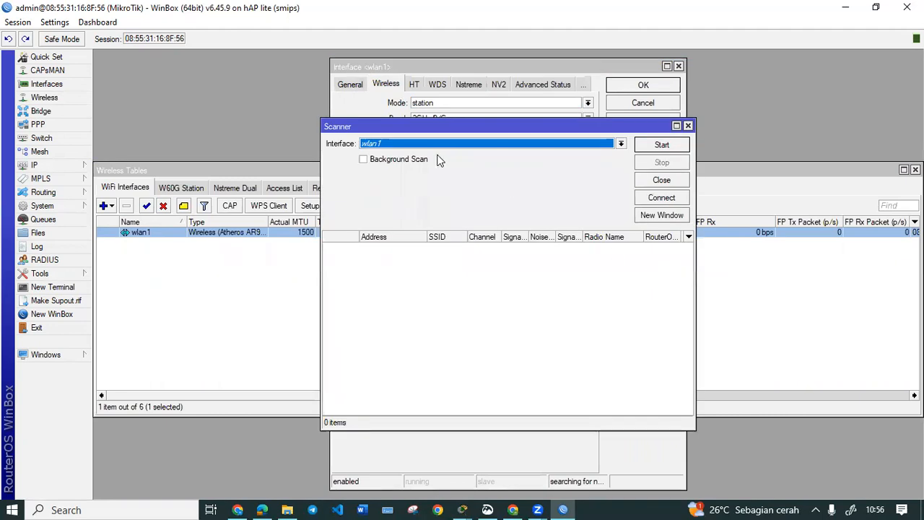
pyautogui.click(654, 147)
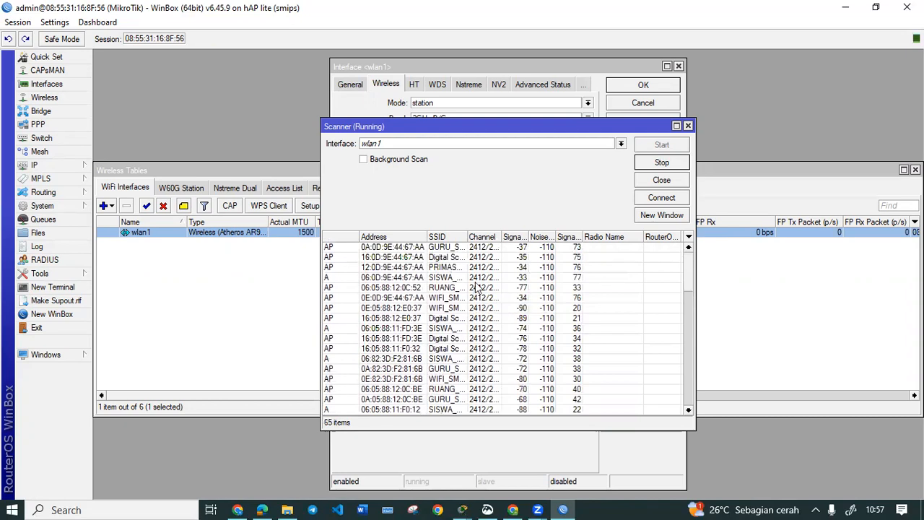
pyautogui.click(462, 329)
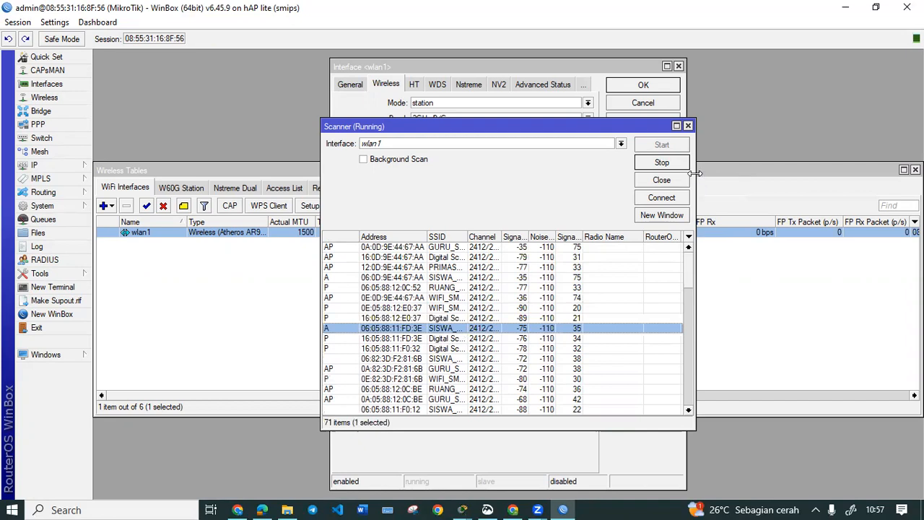
pyautogui.click(666, 199)
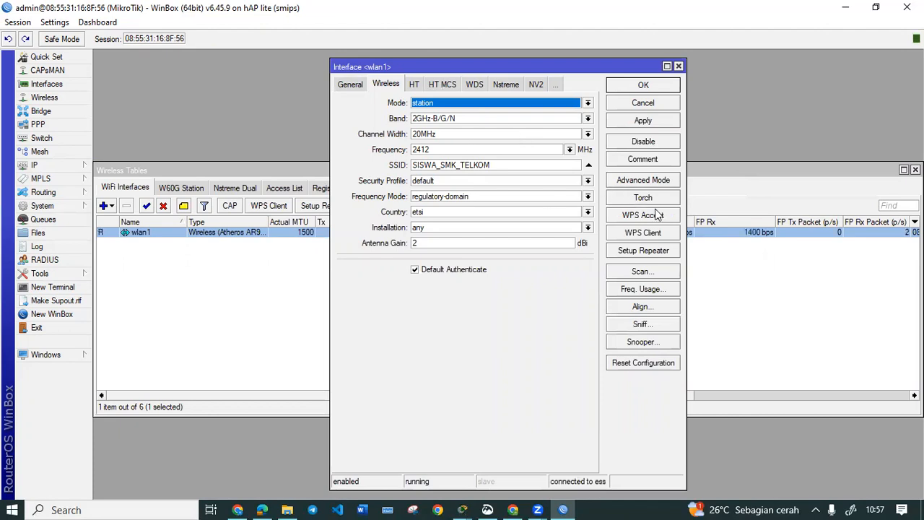
pyautogui.click(657, 119)
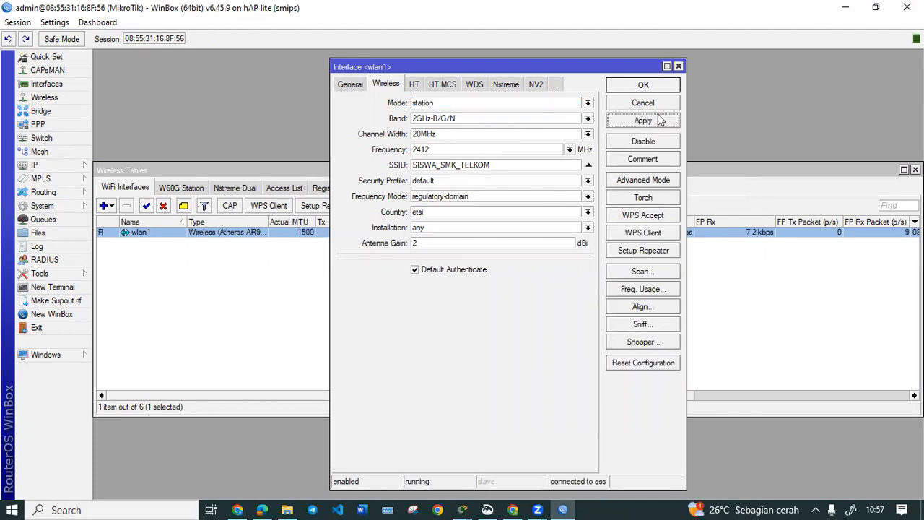
pyautogui.click(667, 87)
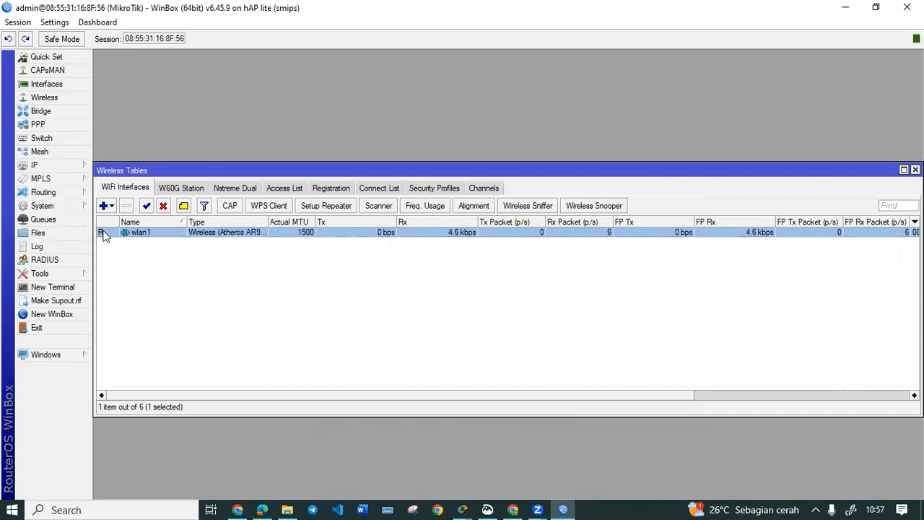
pyautogui.moveTo(103, 235)
# - Create a new bridge interface named TJKT
pyautogui.click(70, 112)
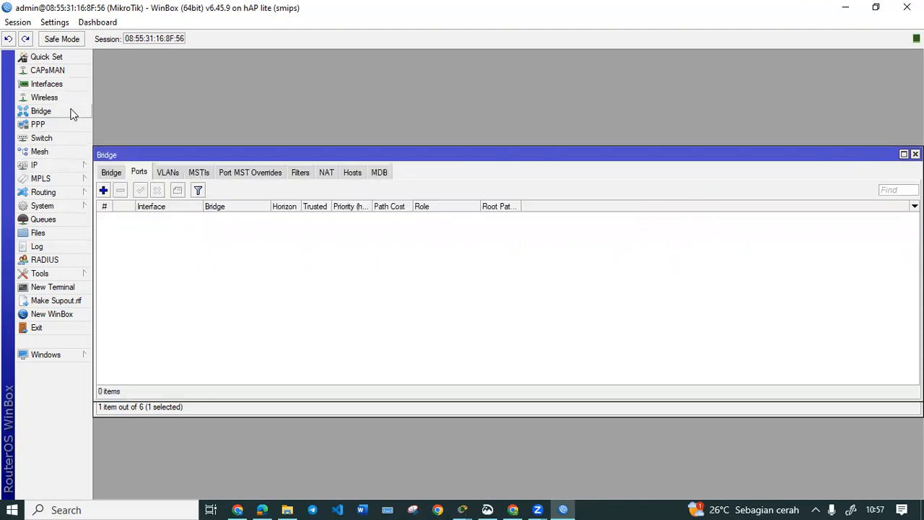
pyautogui.click(111, 174)
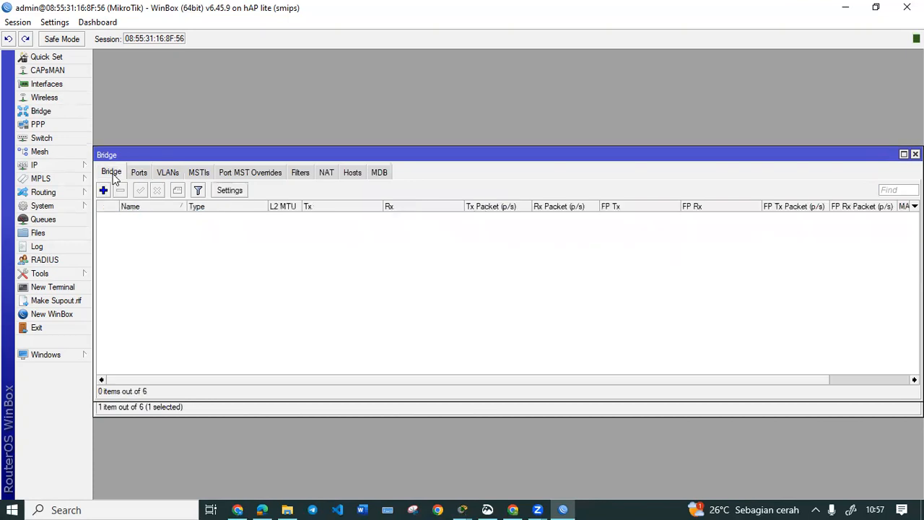
pyautogui.click(103, 191)
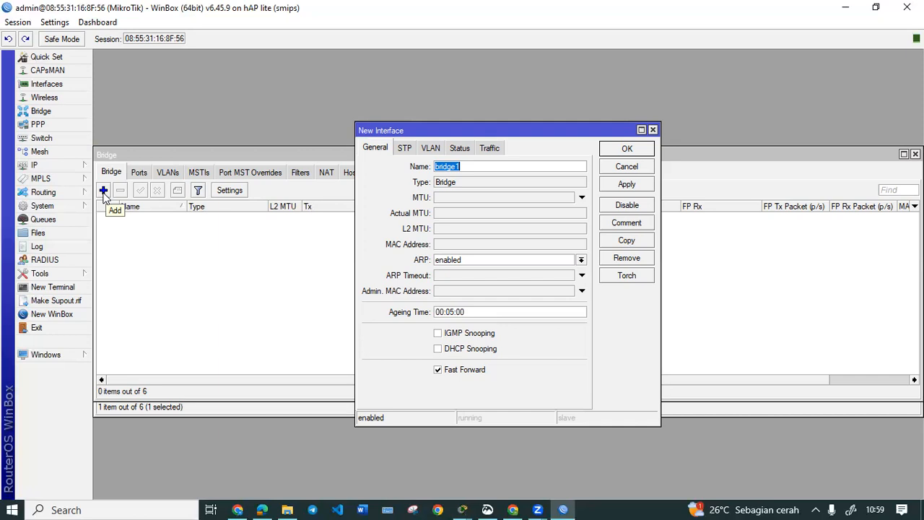
pyautogui.click(103, 193)
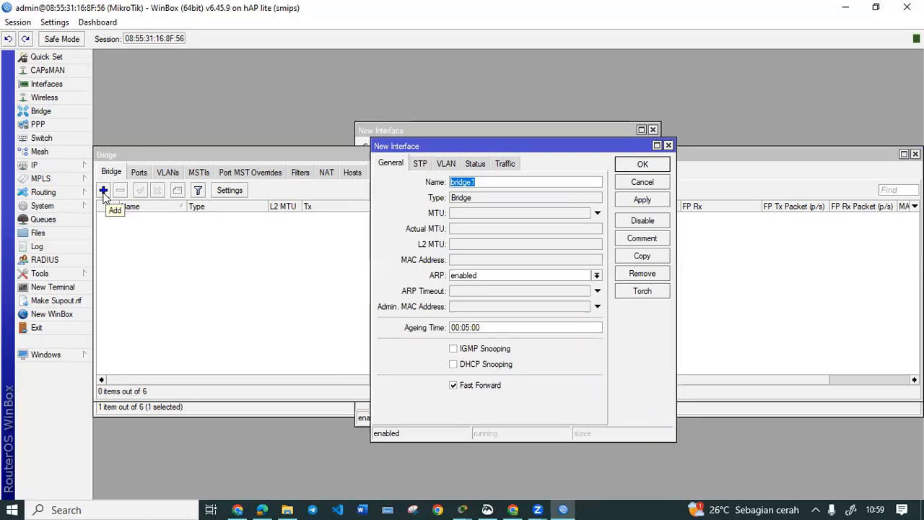
pyautogui.press('BackSpace')
pyautogui.write('TJKT')
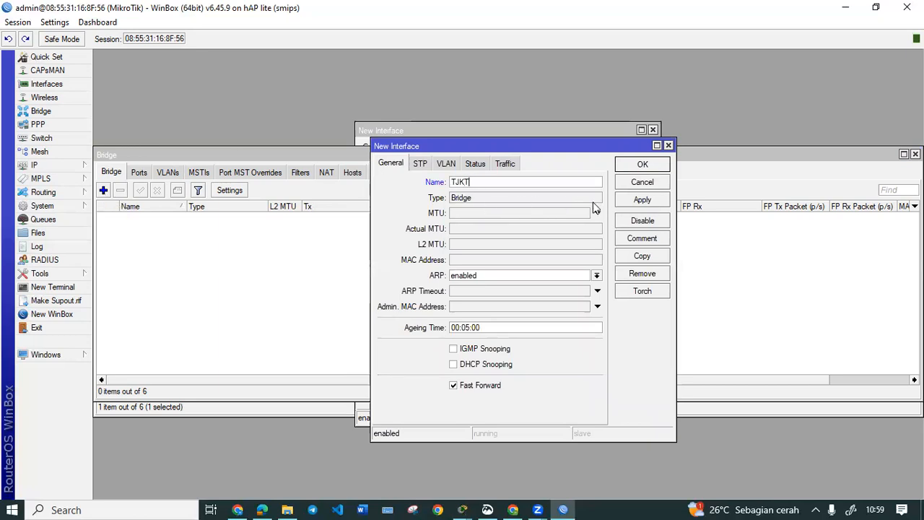
pyautogui.click(640, 200)
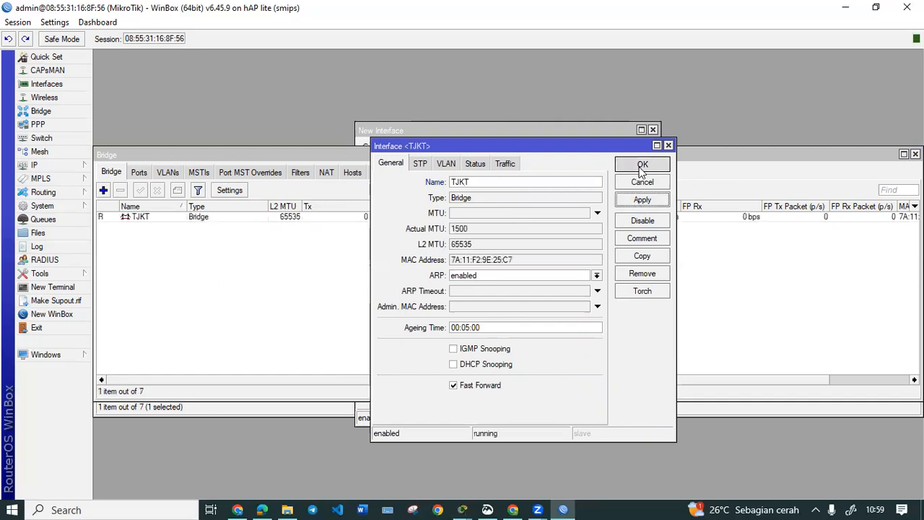
pyautogui.click(640, 171)
# - Add ether1 as a port of the TJKT bridge
pyautogui.click(140, 172)
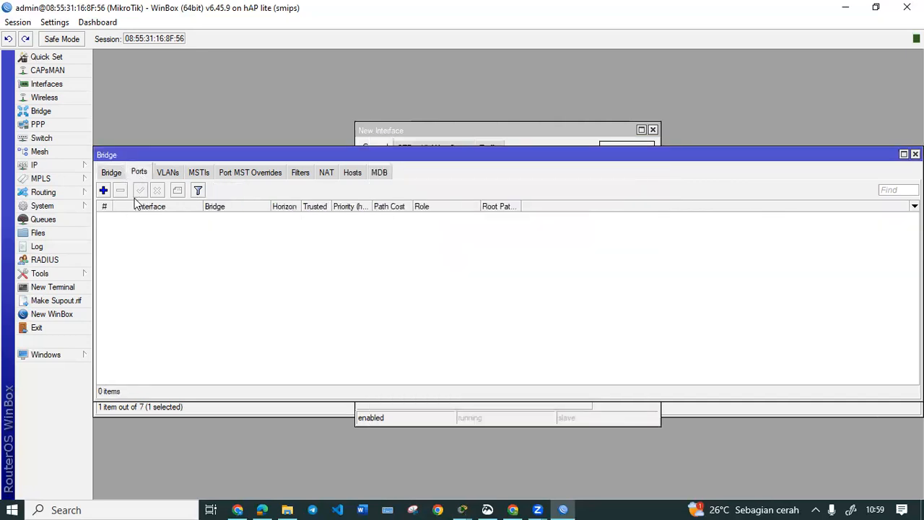
pyautogui.click(103, 190)
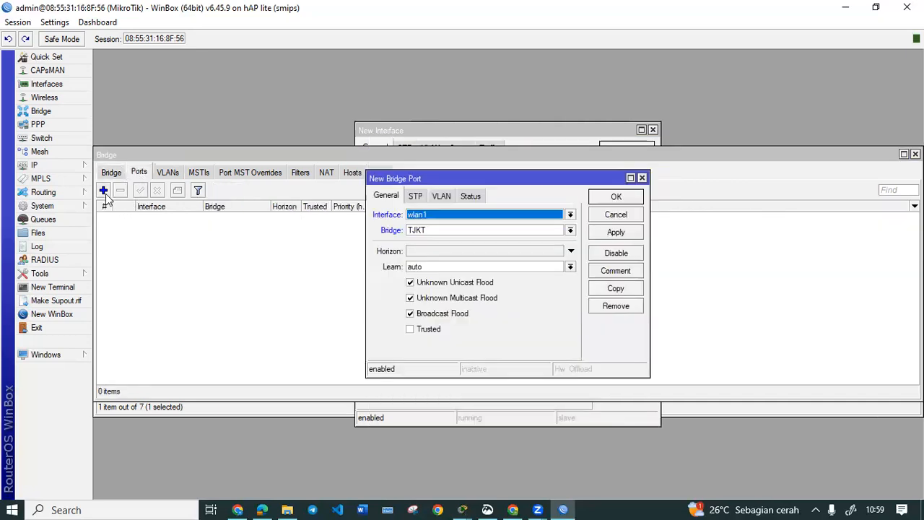
pyautogui.click(443, 216)
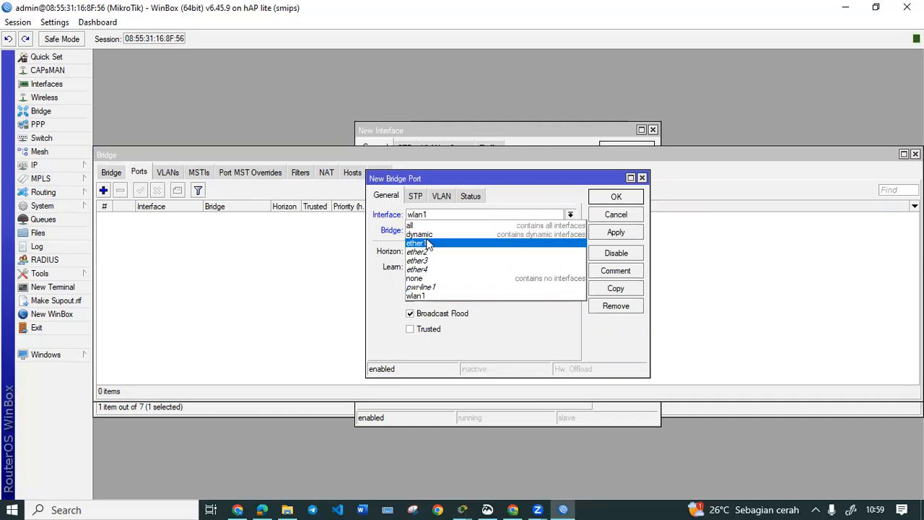
pyautogui.click(427, 244)
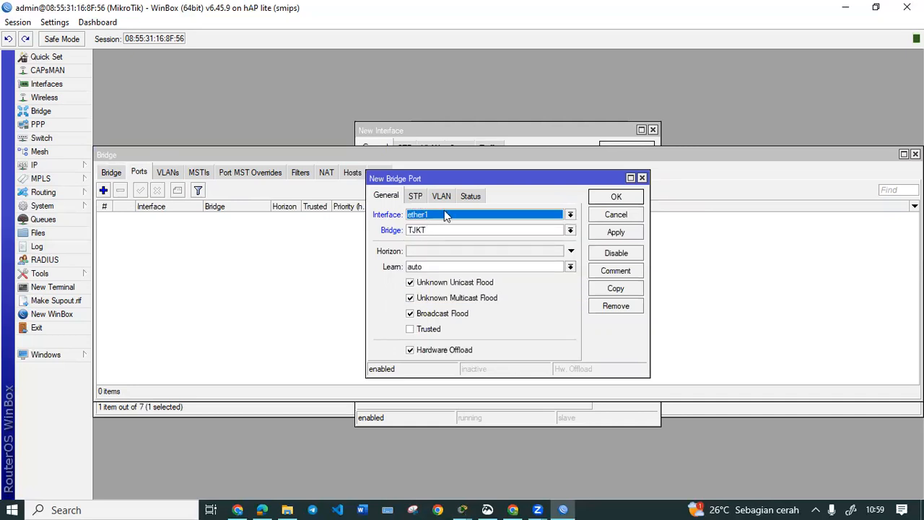
pyautogui.click(629, 239)
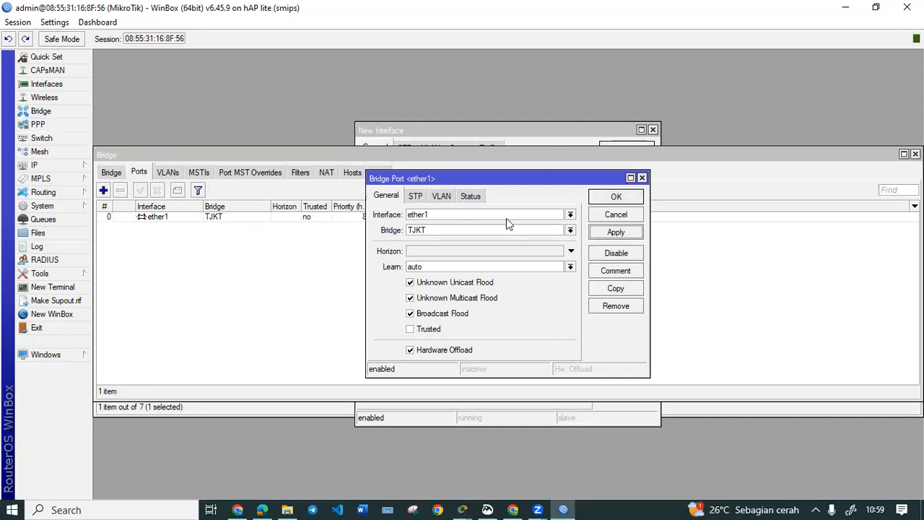
pyautogui.click(615, 195)
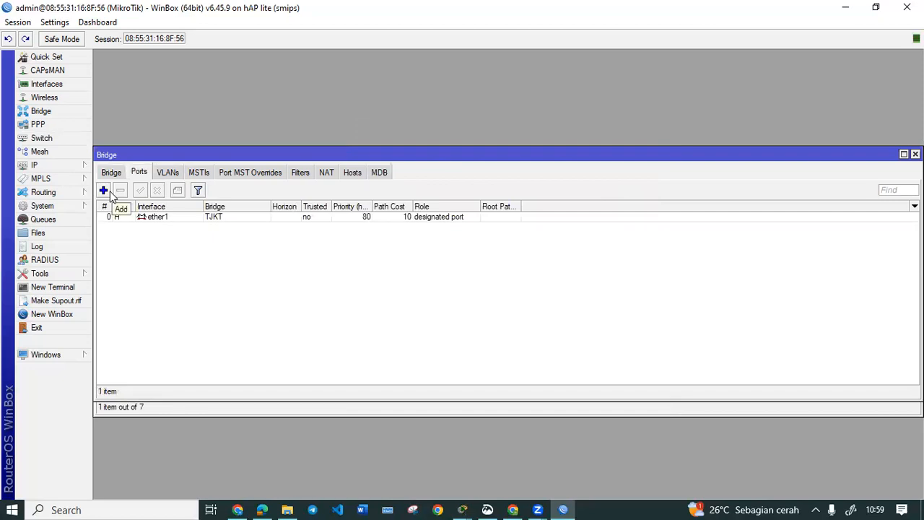
# - Add ether2 as another port of the TJKT bridge
pyautogui.click(103, 190)
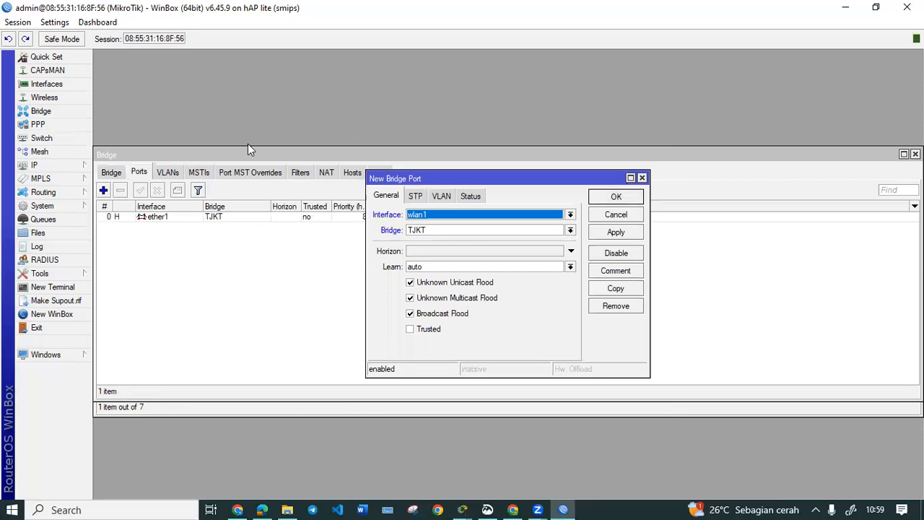
pyautogui.click(535, 216)
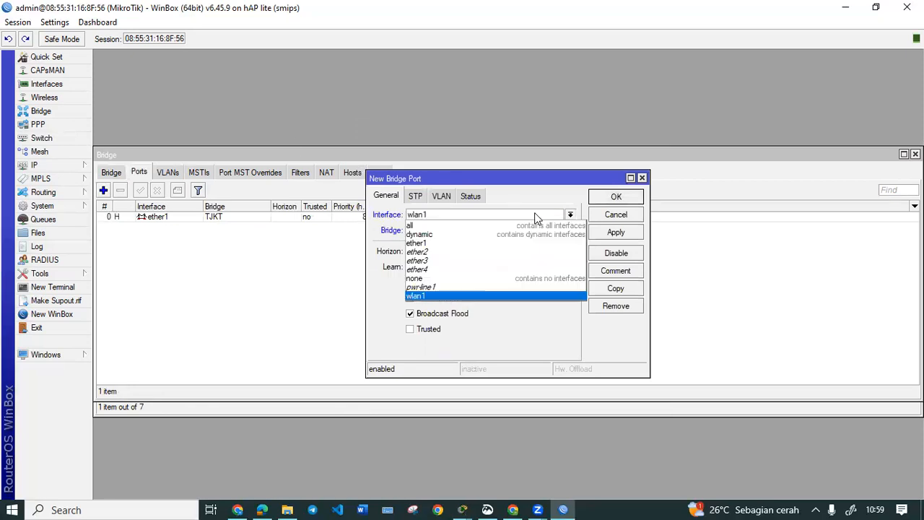
pyautogui.click(468, 255)
pyautogui.click(616, 232)
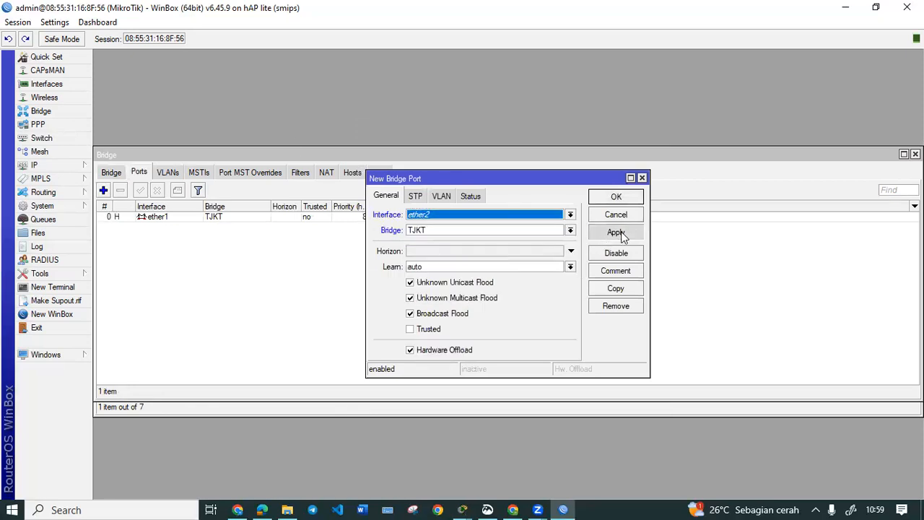
pyautogui.click(631, 198)
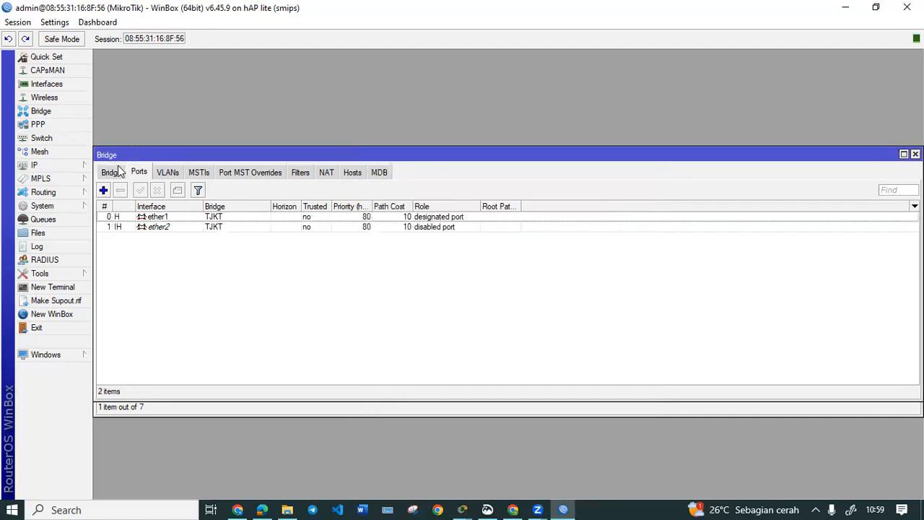
# - Add ether3 as a port of the TJKT bridge and apply it
pyautogui.click(103, 190)
pyautogui.click(429, 216)
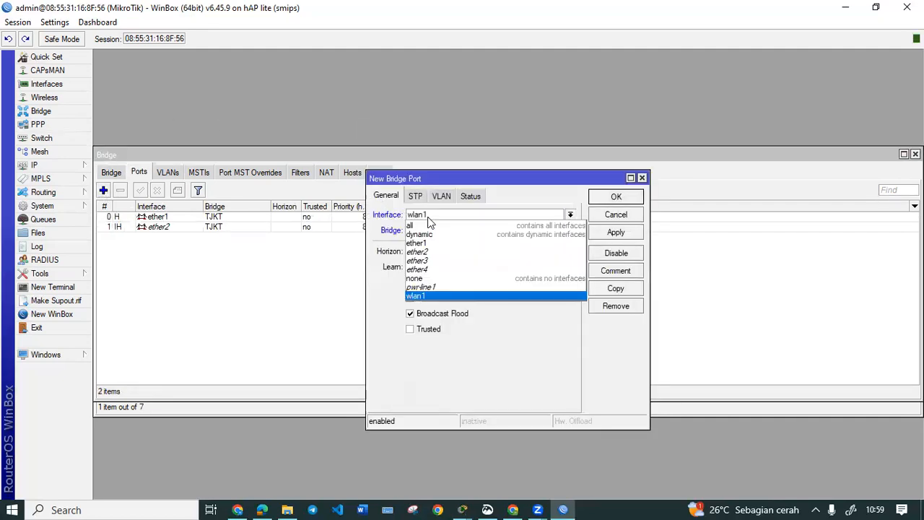
pyautogui.click(431, 260)
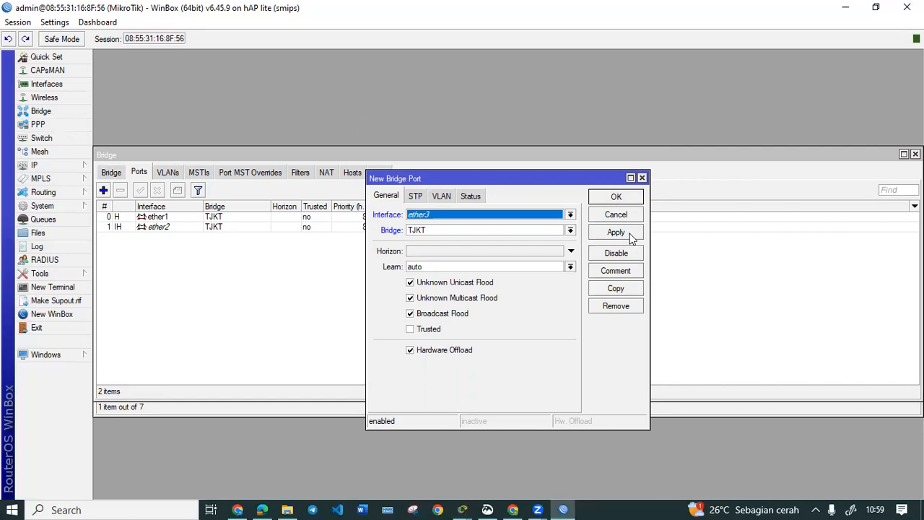
pyautogui.click(615, 233)
pyautogui.click(615, 197)
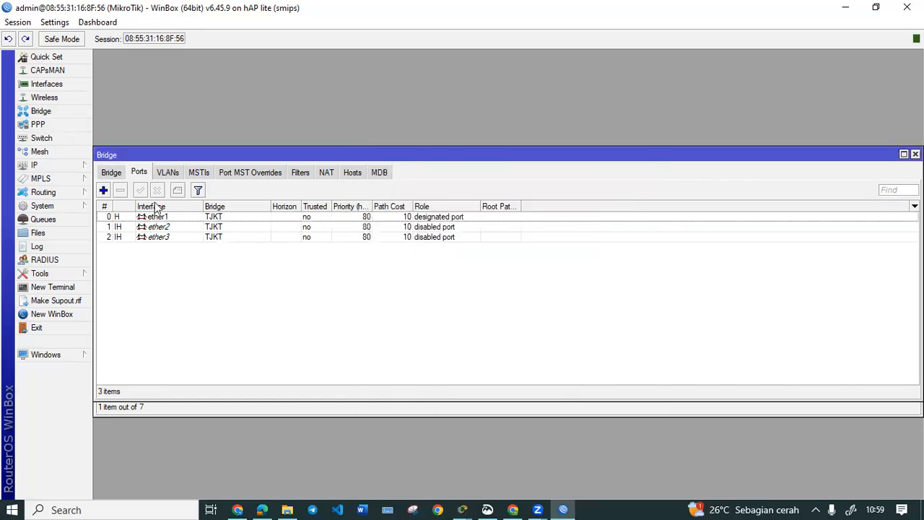
# - Add ether4 as a port of the TJKT bridge and apply it
pyautogui.click(103, 190)
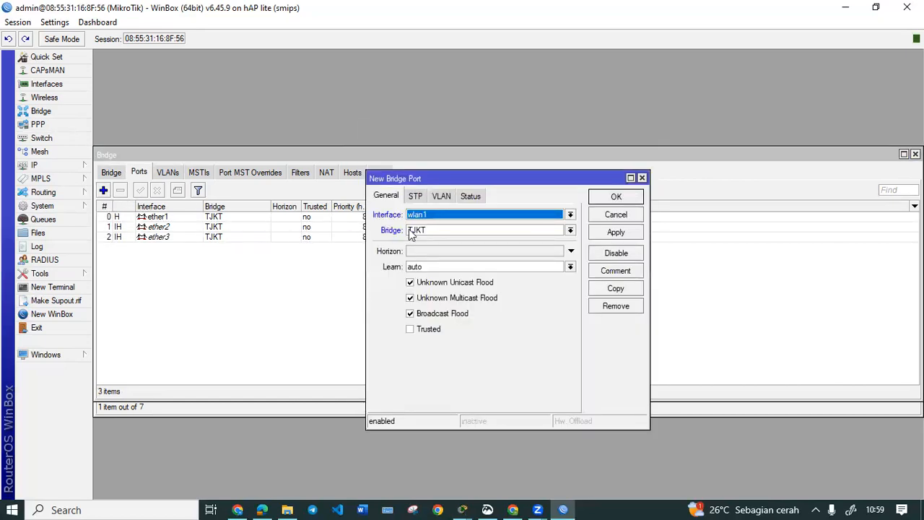
pyautogui.click(452, 216)
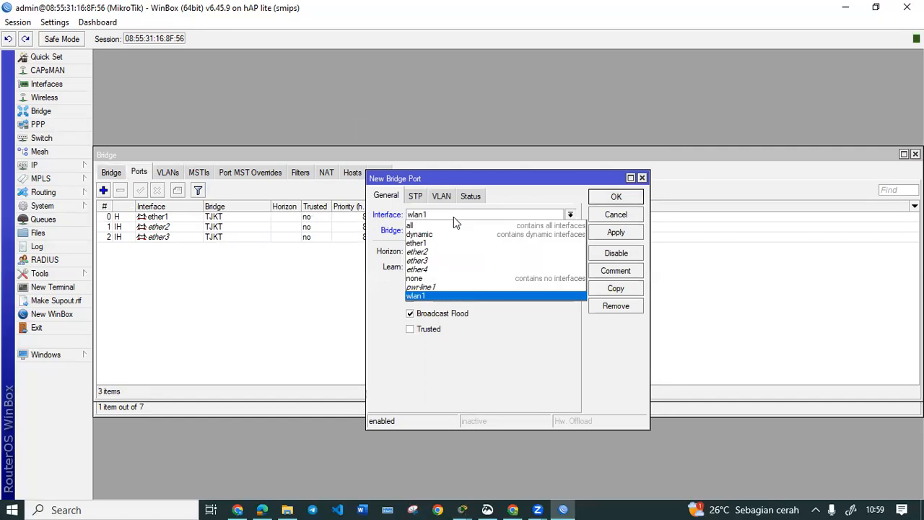
pyautogui.click(450, 270)
pyautogui.click(615, 233)
pyautogui.click(616, 197)
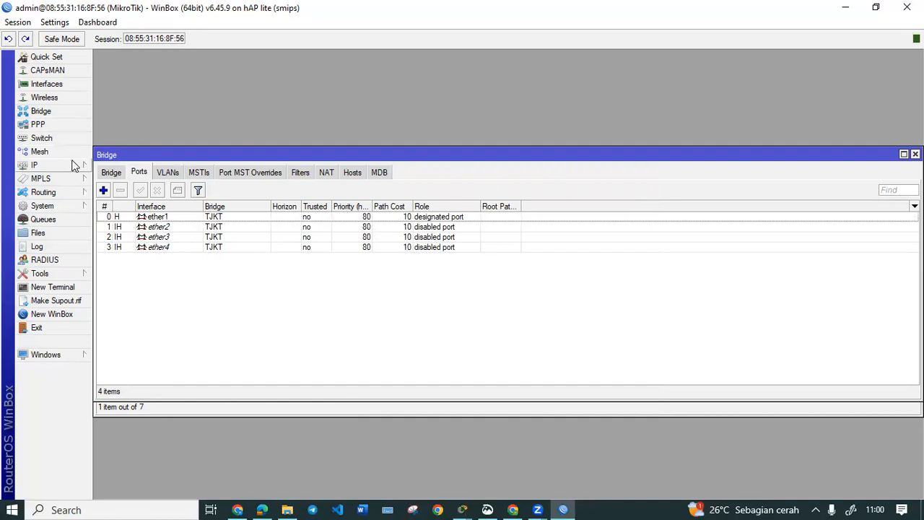
# - Add a DHCP client on the wlan1 interface, keeping peer DNS, peer NTP and the default route enabled
pyautogui.click(74, 166)
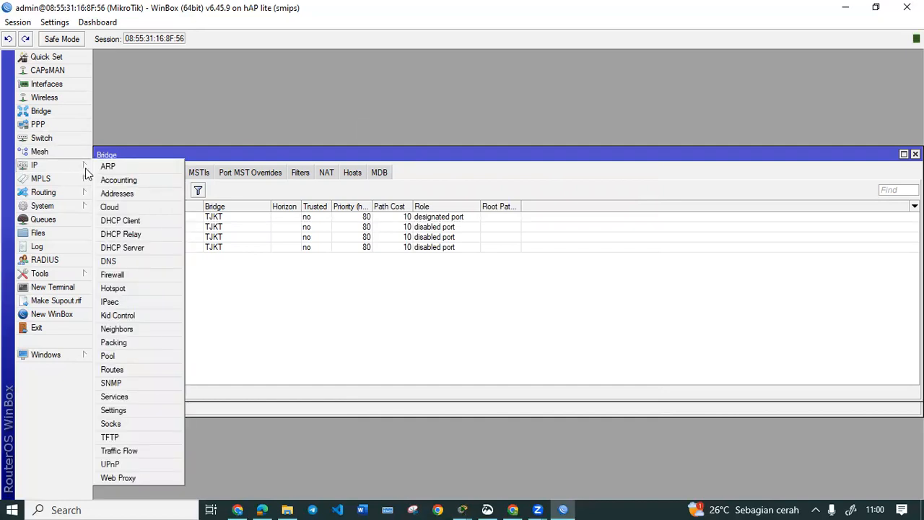
pyautogui.click(164, 221)
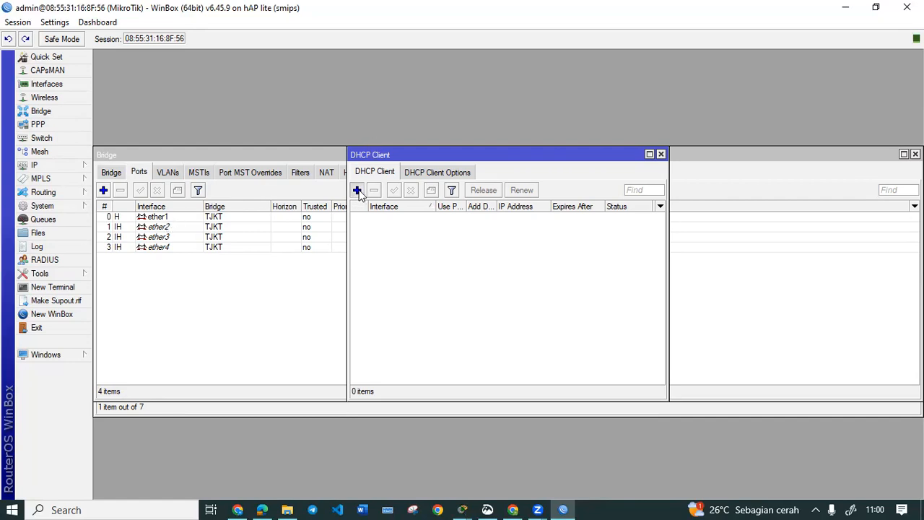
pyautogui.click(356, 190)
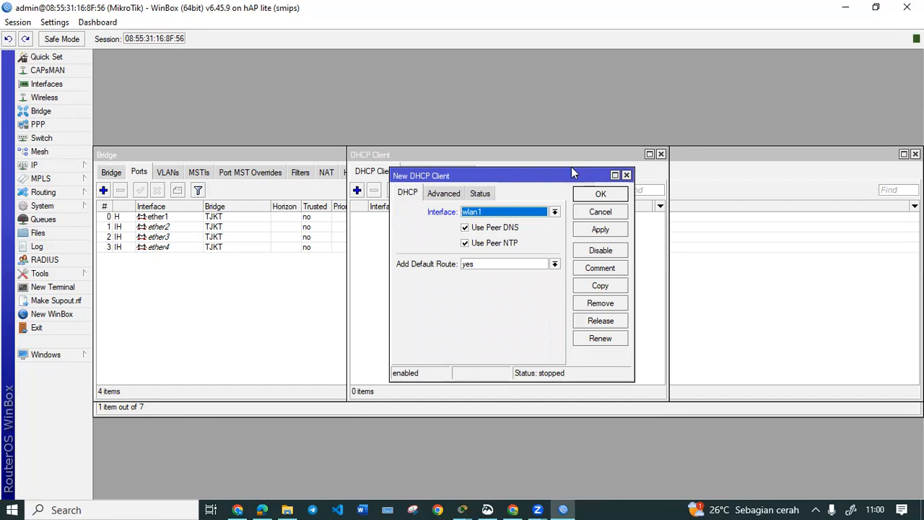
pyautogui.click(613, 231)
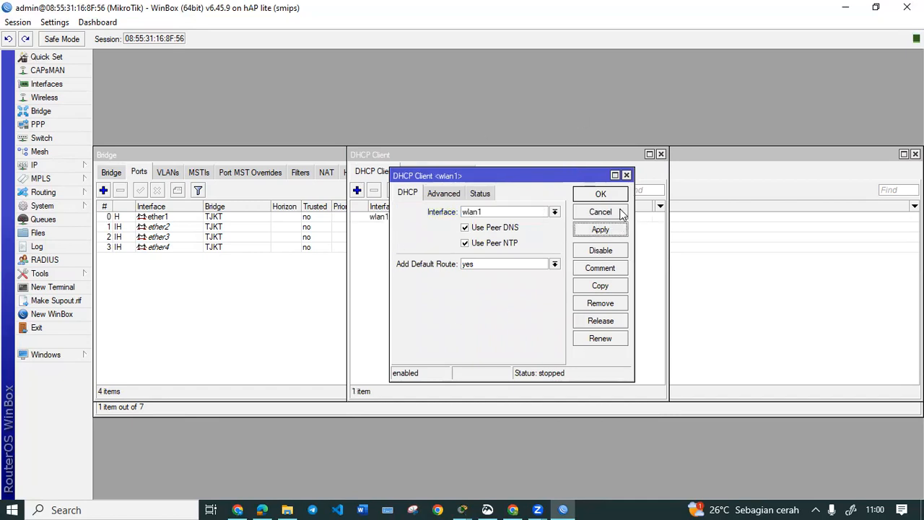
pyautogui.click(616, 195)
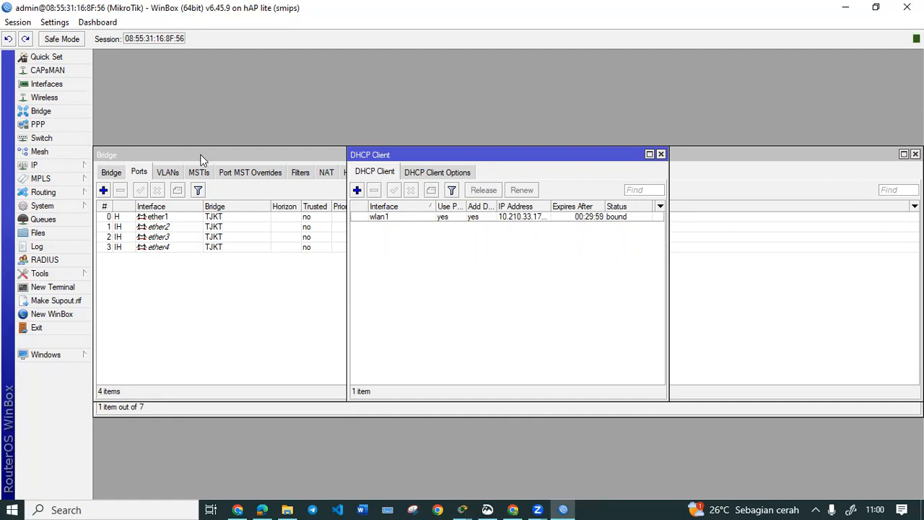
# - Assign the IP address 200.20.20.1/24 to the TJKT bridge interface
pyautogui.click(72, 168)
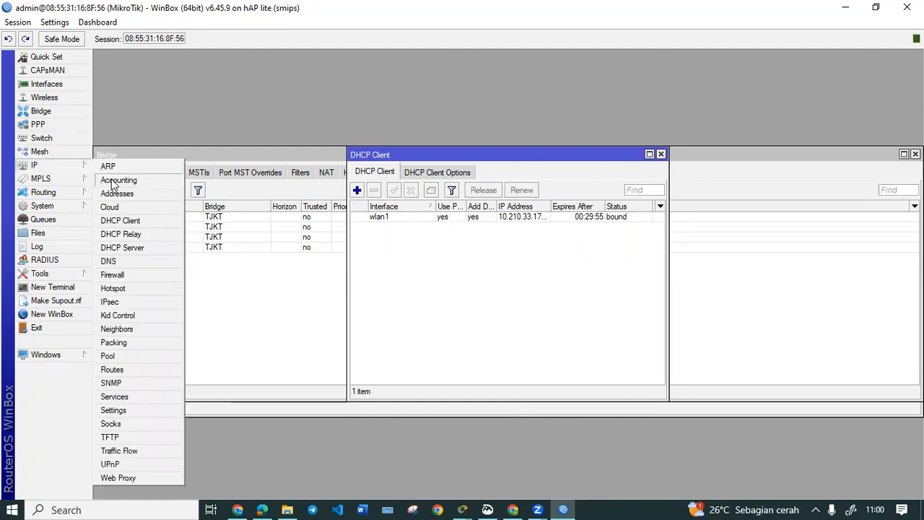
pyautogui.click(135, 193)
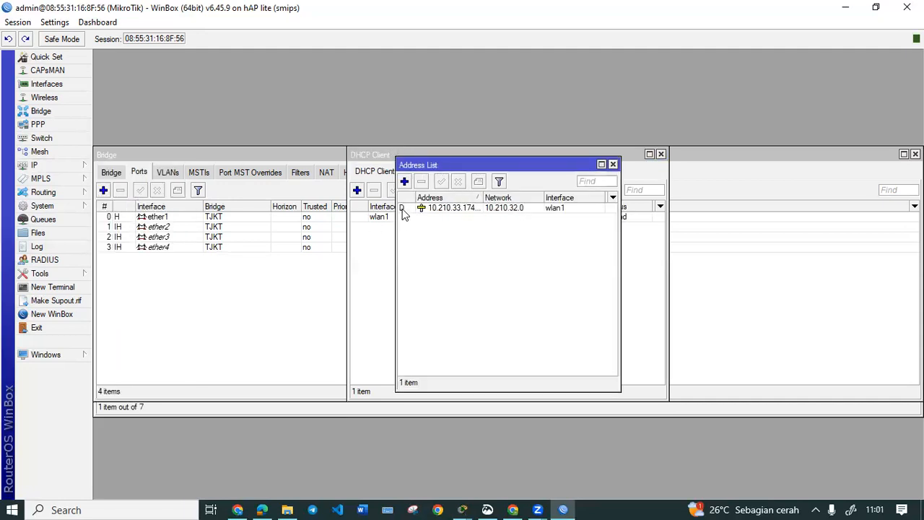
pyautogui.moveTo(403, 211)
pyautogui.click(404, 181)
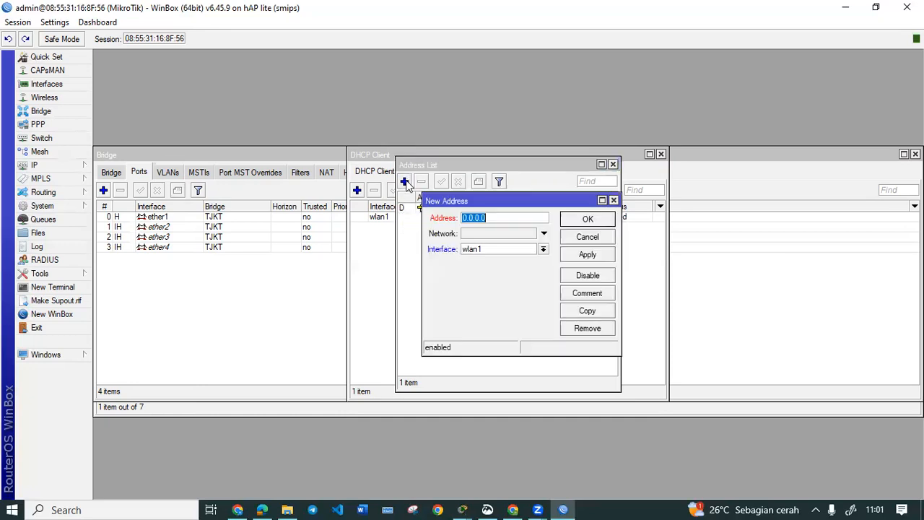
pyautogui.click(490, 250)
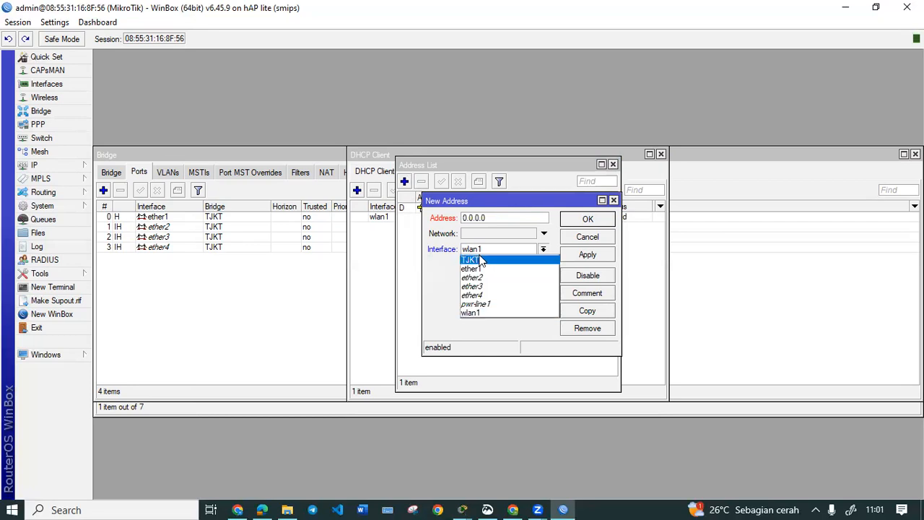
pyautogui.click(476, 259)
pyautogui.click(504, 218)
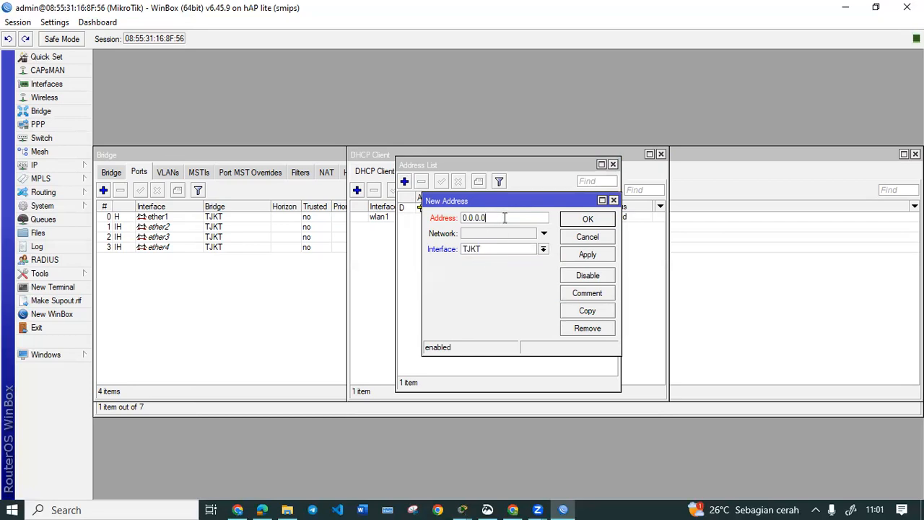
pyautogui.press('BackSpace')
pyautogui.press('BackSpace')
pyautogui.press('BackSpace')
pyautogui.press('BackSpace')
pyautogui.press('BackSpace')
pyautogui.press('BackSpace')
pyautogui.press('BackSpace')
pyautogui.write('200.20.20.1/24')
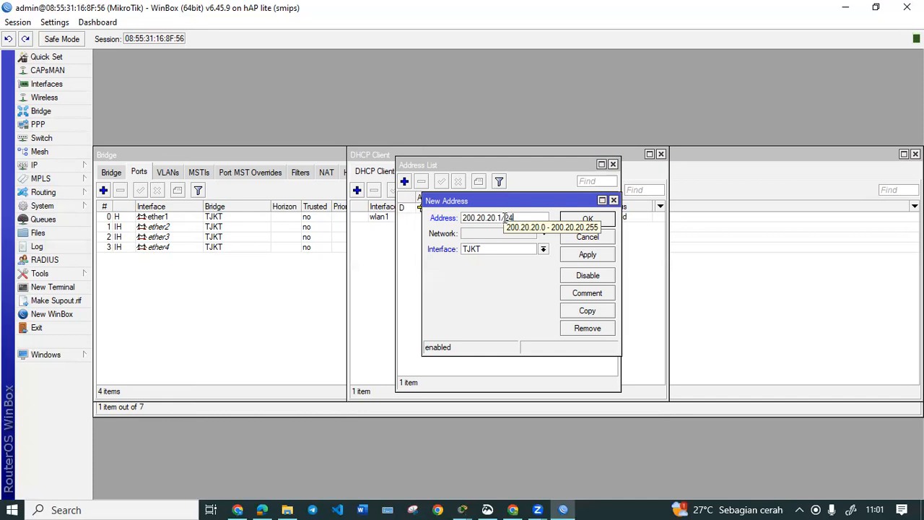
pyautogui.click(601, 255)
pyautogui.click(588, 219)
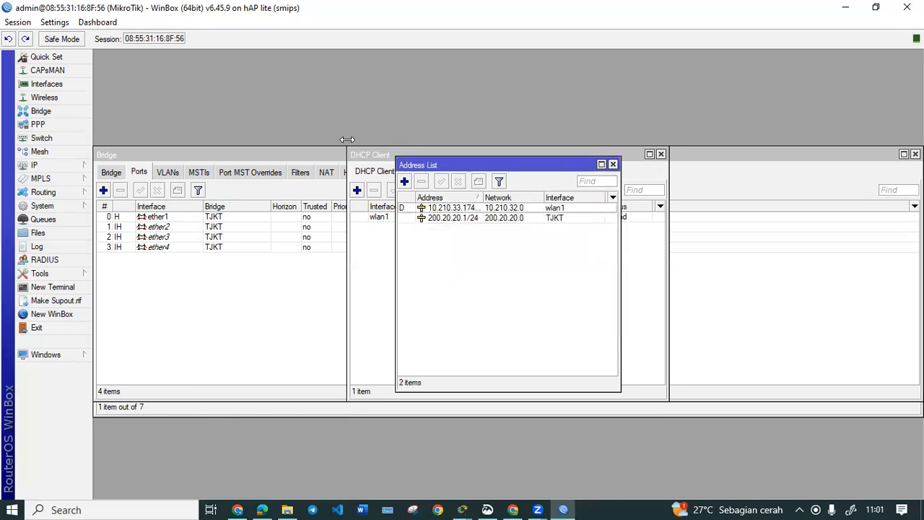
# - Set the router's DNS server to 8.8.8.8 and allow remote requests
pyautogui.click(57, 165)
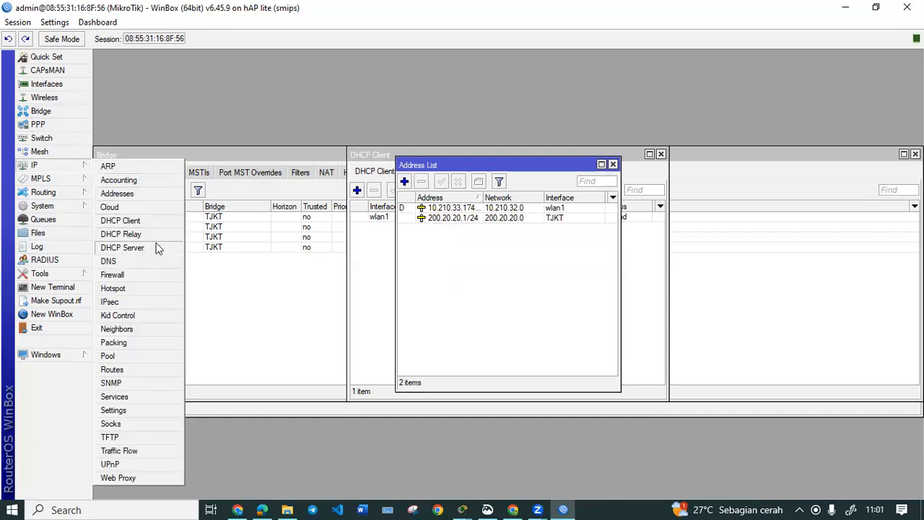
pyautogui.click(108, 260)
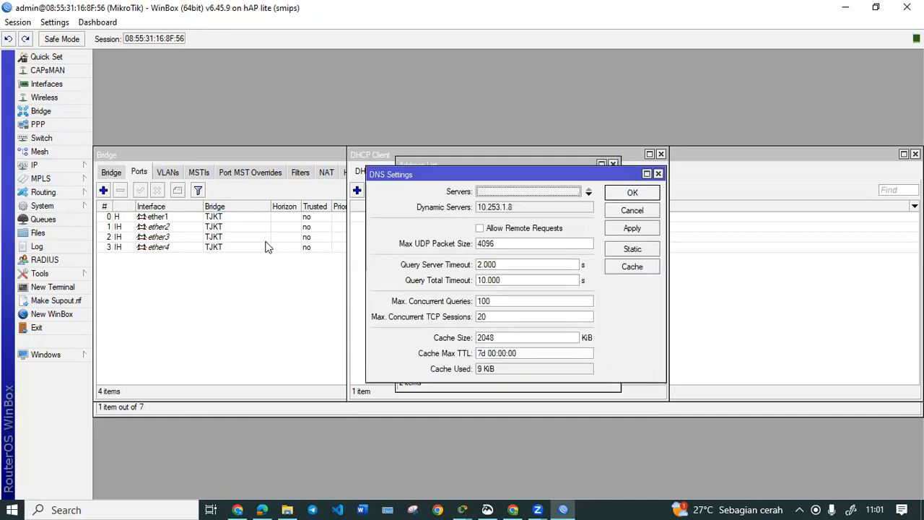
pyautogui.click(502, 192)
pyautogui.write('8.8.8.8')
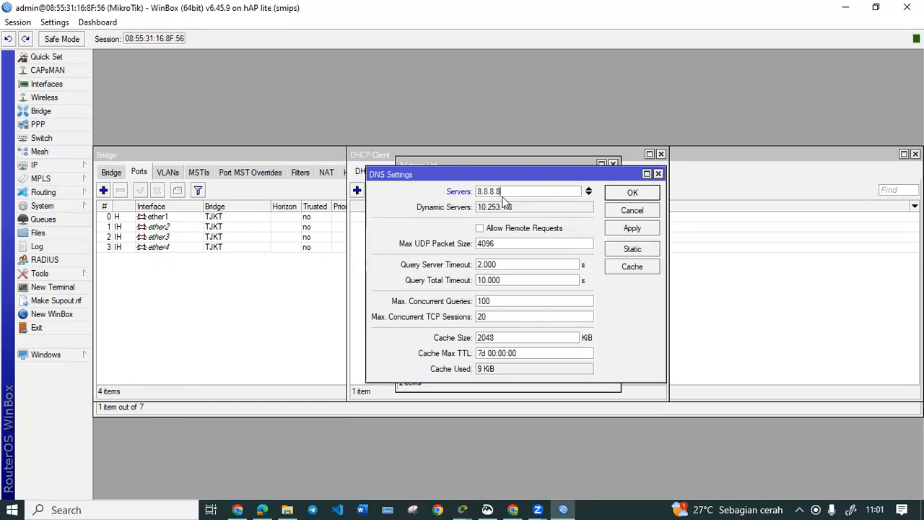
pyautogui.click(482, 264)
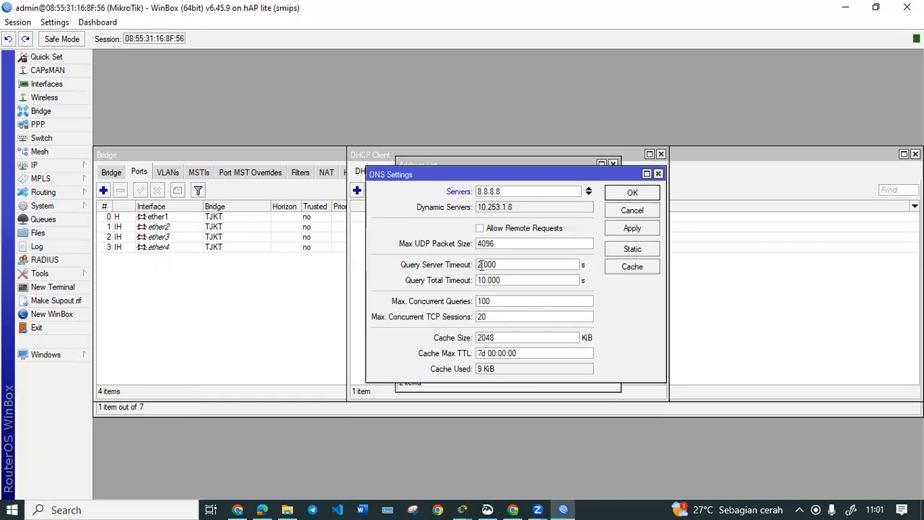
pyautogui.click(547, 230)
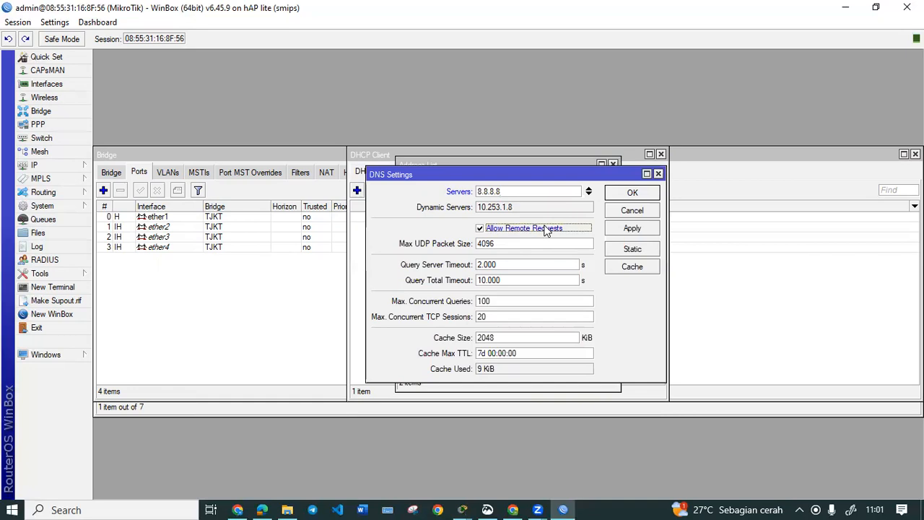
pyautogui.click(645, 191)
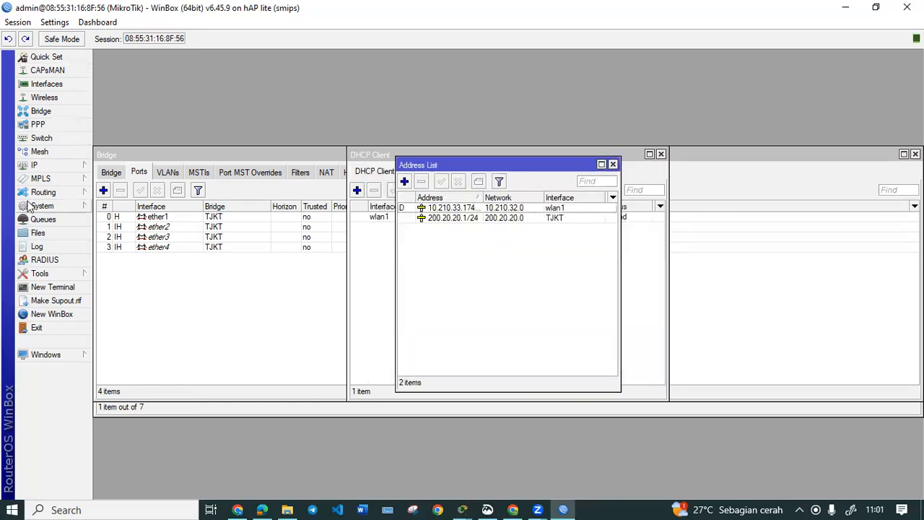
# - Add a firewall NAT rule with the action masquerade
pyautogui.click(85, 165)
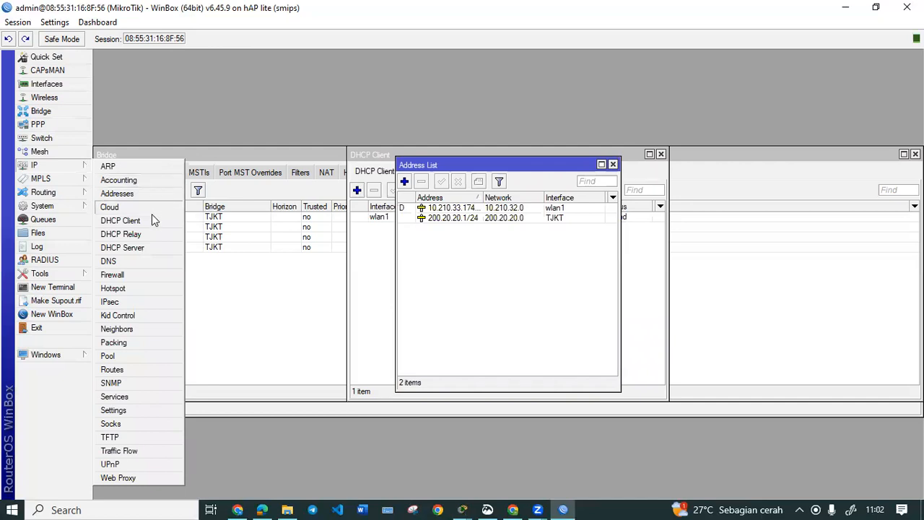
pyautogui.click(140, 275)
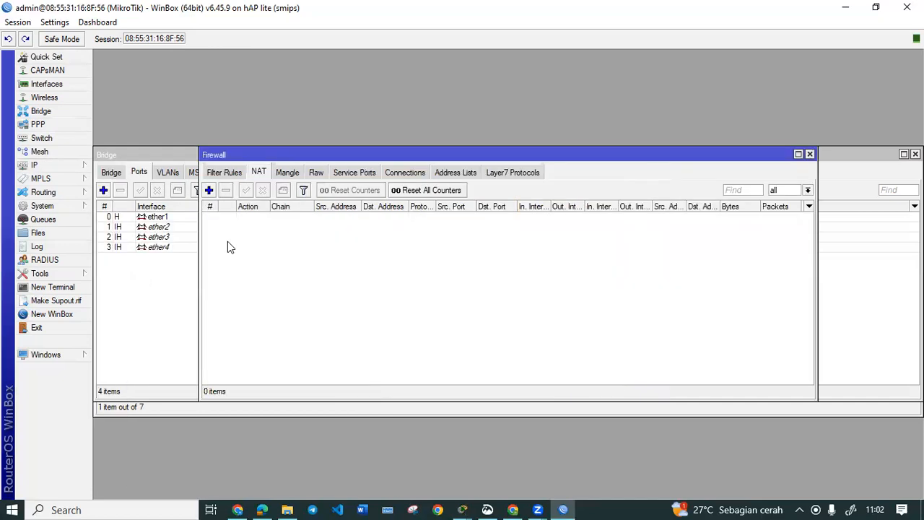
pyautogui.click(209, 191)
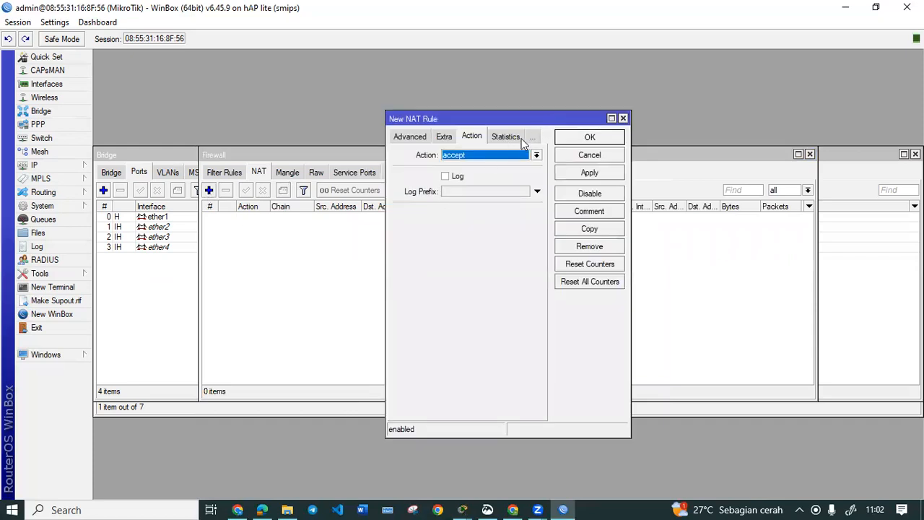
pyautogui.click(514, 157)
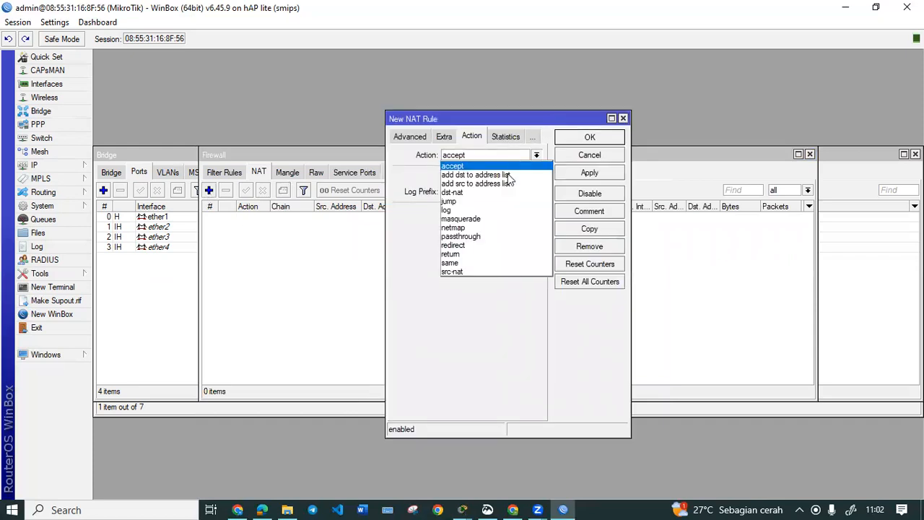
pyautogui.click(493, 218)
pyautogui.click(575, 176)
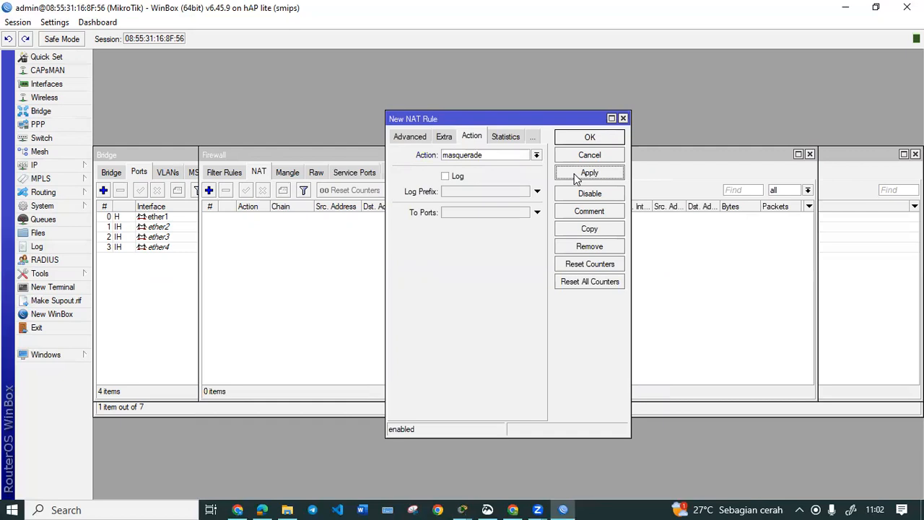
pyautogui.click(589, 138)
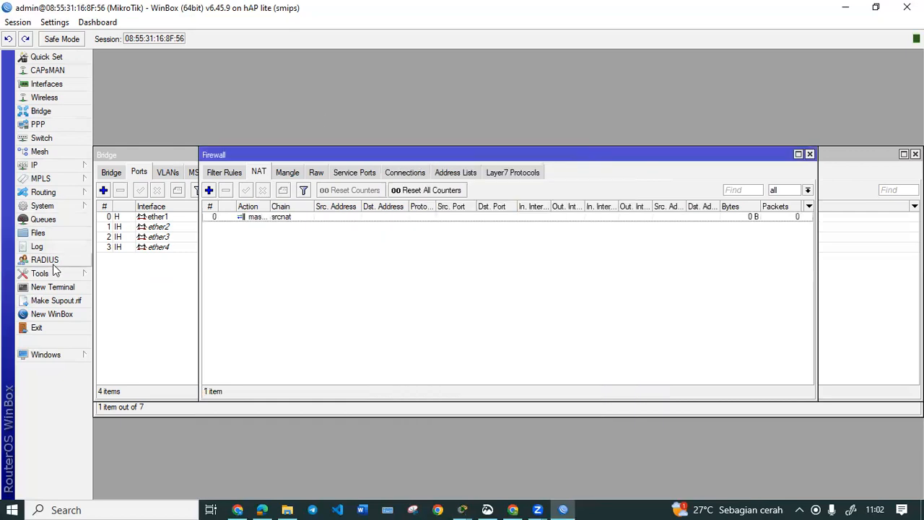
# - Test the internet connection by pinging 8.8.8.8 from a new terminal, and close the terminal
pyautogui.click(52, 287)
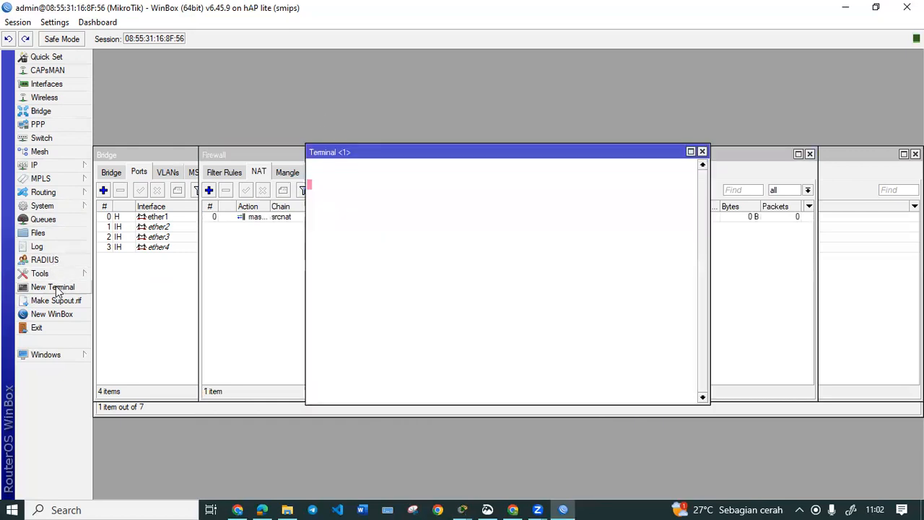
pyautogui.write('ping 8.8.8.8')
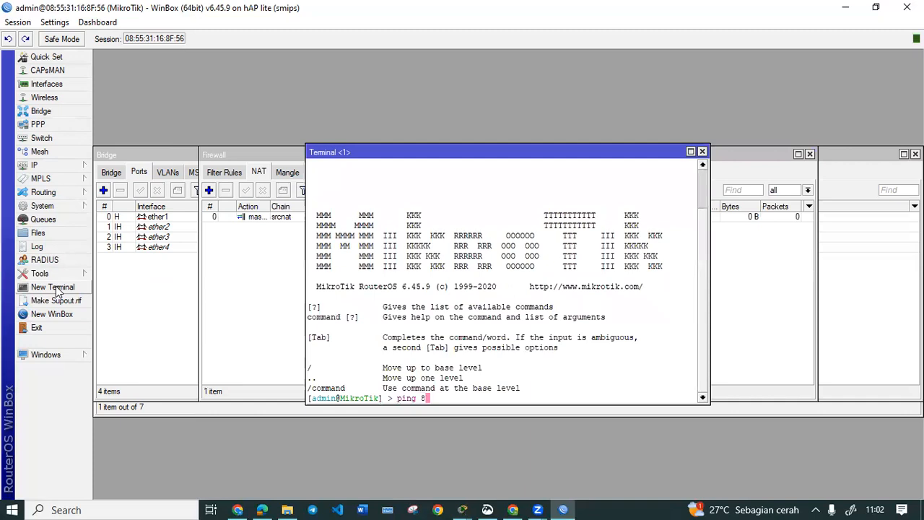
pyautogui.press('Return')
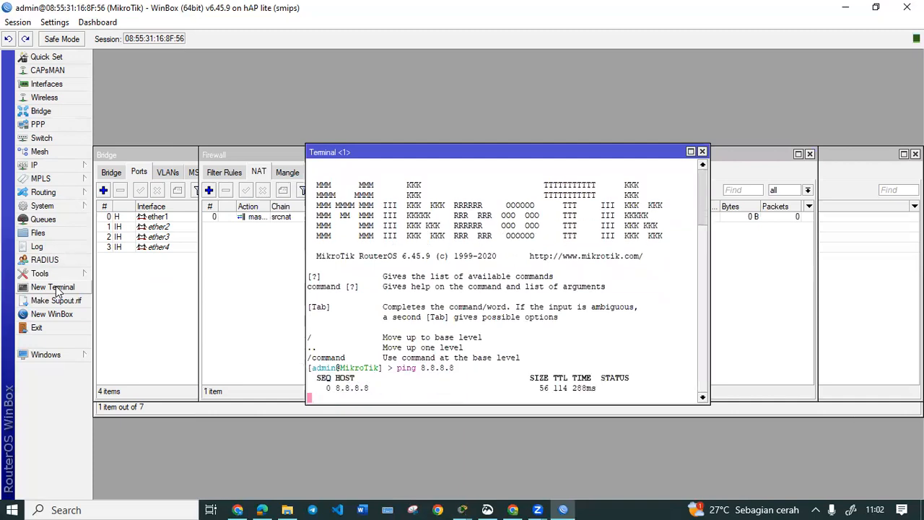
pyautogui.click(701, 152)
# - Set up a DHCP server on the TJKT interface, accepting the proposed network, gateway, address pool, DNS and lease settings
pyautogui.click(53, 159)
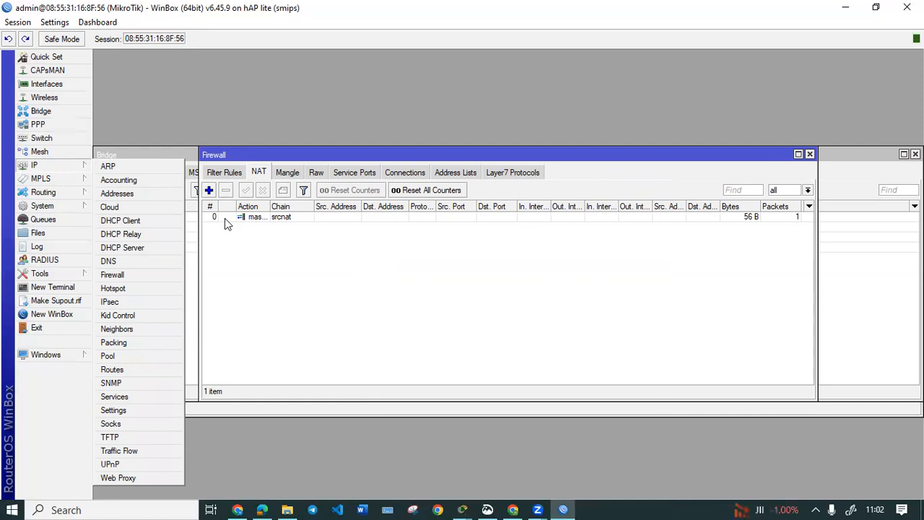
pyautogui.click(147, 247)
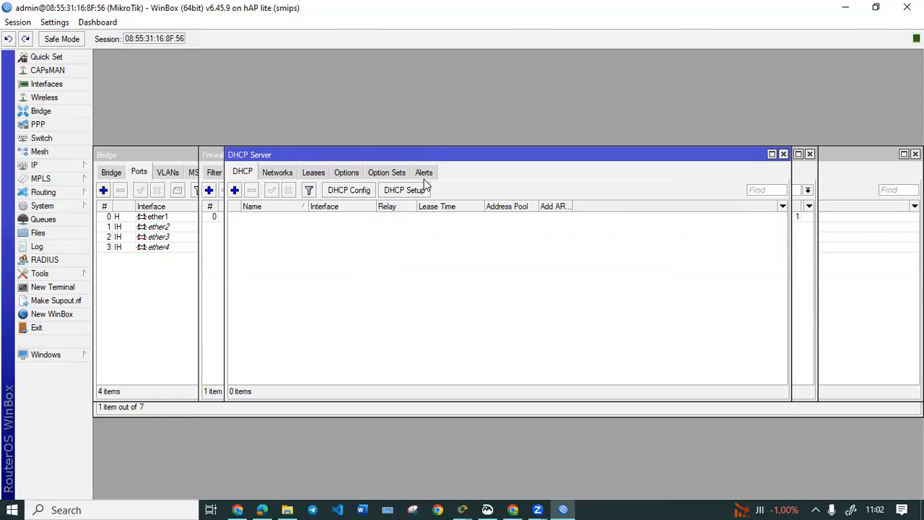
pyautogui.click(407, 193)
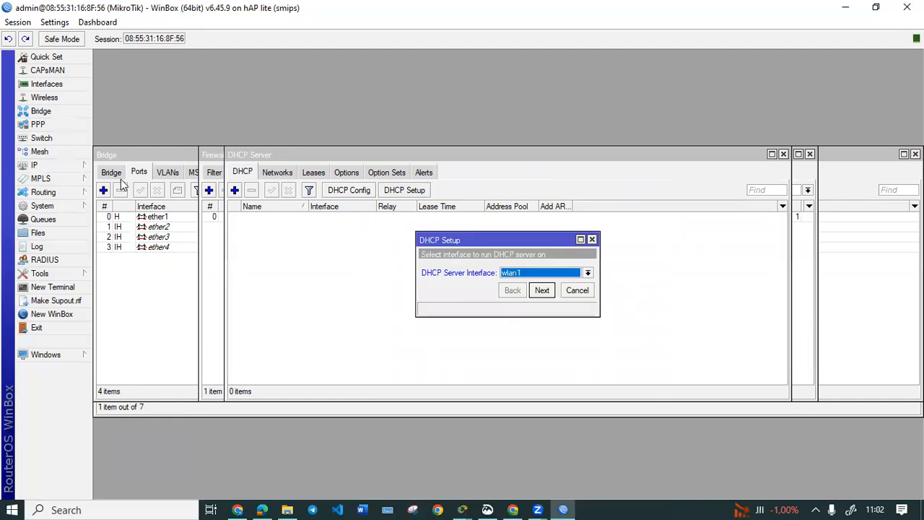
pyautogui.click(573, 273)
pyautogui.click(547, 283)
pyautogui.click(542, 290)
pyautogui.click(543, 290)
pyautogui.click(542, 290)
pyautogui.click(543, 290)
pyautogui.click(542, 290)
pyautogui.click(509, 269)
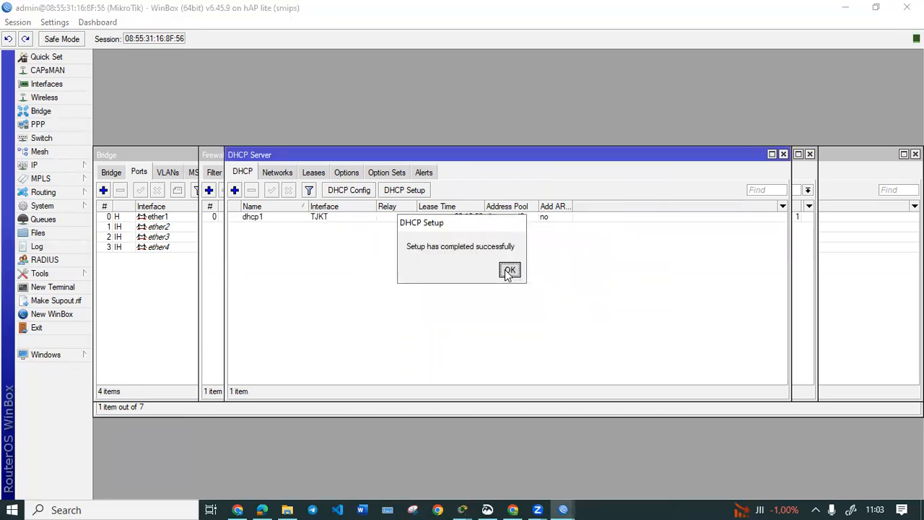
# - Check the internet access status of the computer's wireless and wired network connections in Windows
pyautogui.click(817, 508)
pyautogui.moveTo(859, 459)
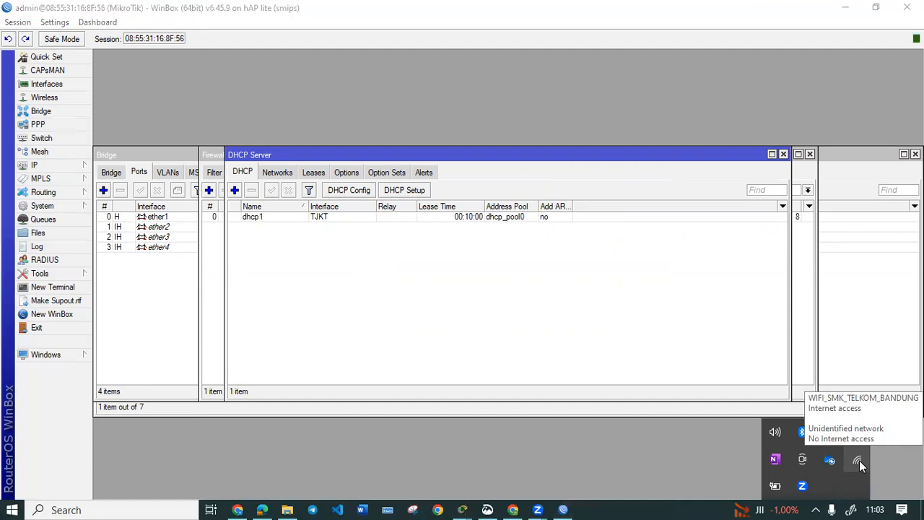
pyautogui.click(790, 251)
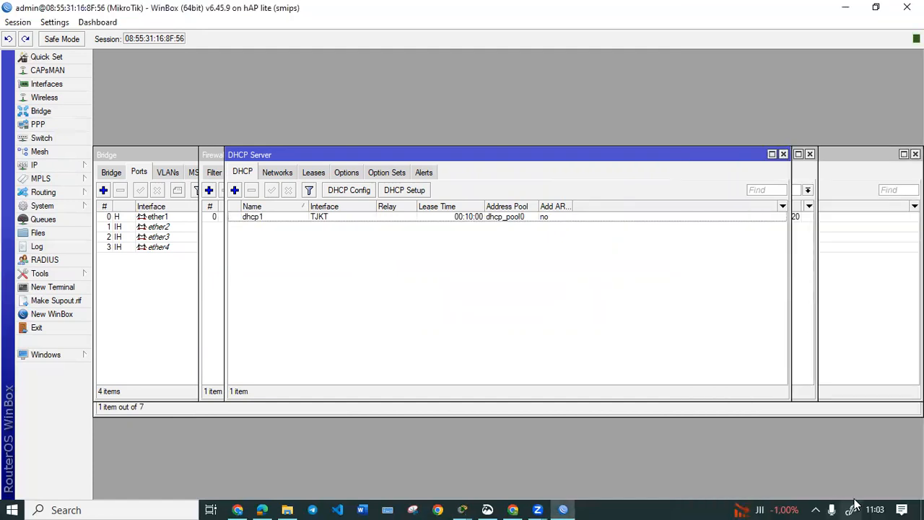
pyautogui.click(816, 508)
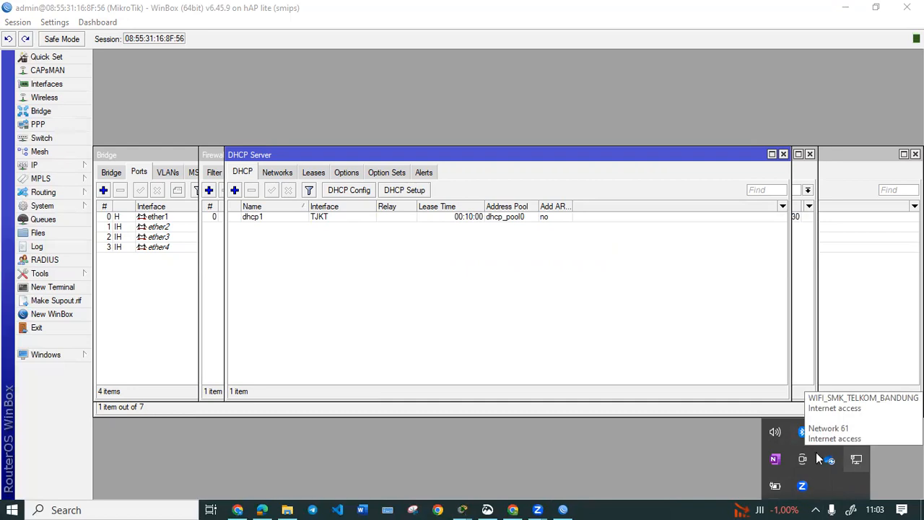
pyautogui.click(624, 368)
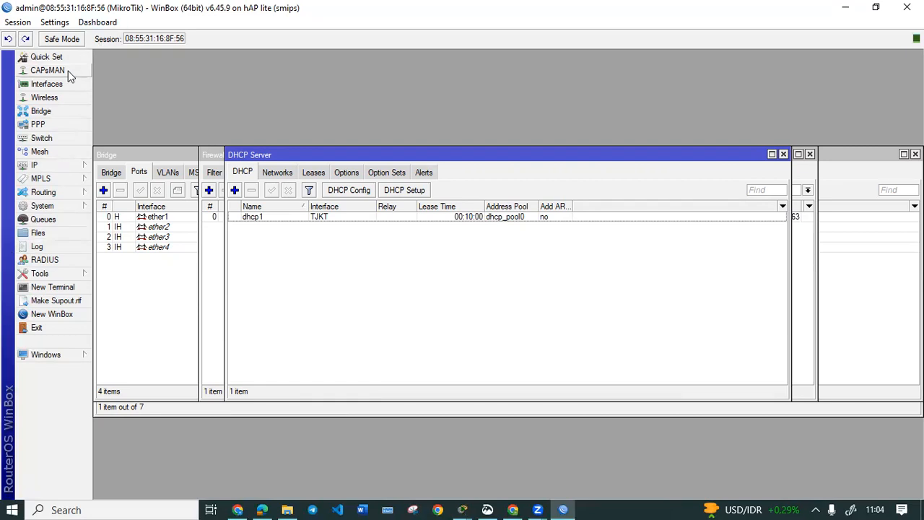
# - Scan for wireless networks with wlan1 and connect it to the TJKT network, saving the interface settings
pyautogui.click(57, 98)
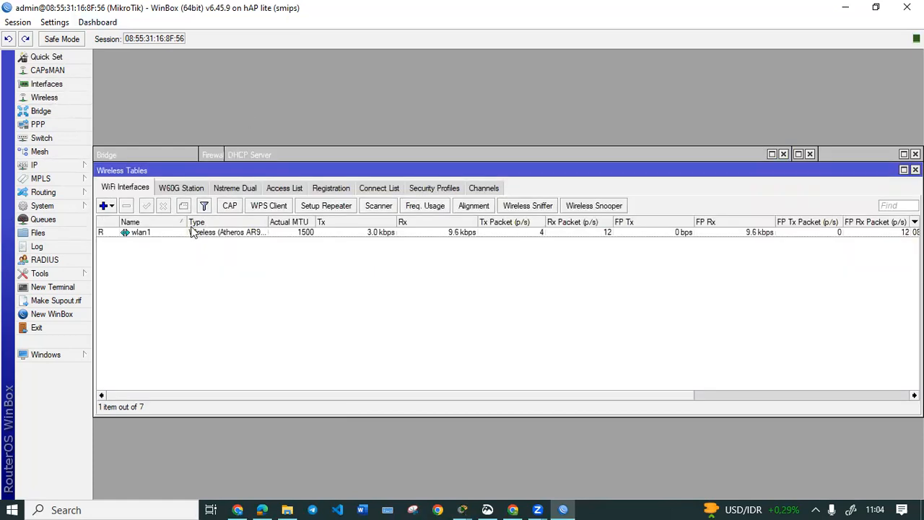
pyautogui.doubleClick(184, 231)
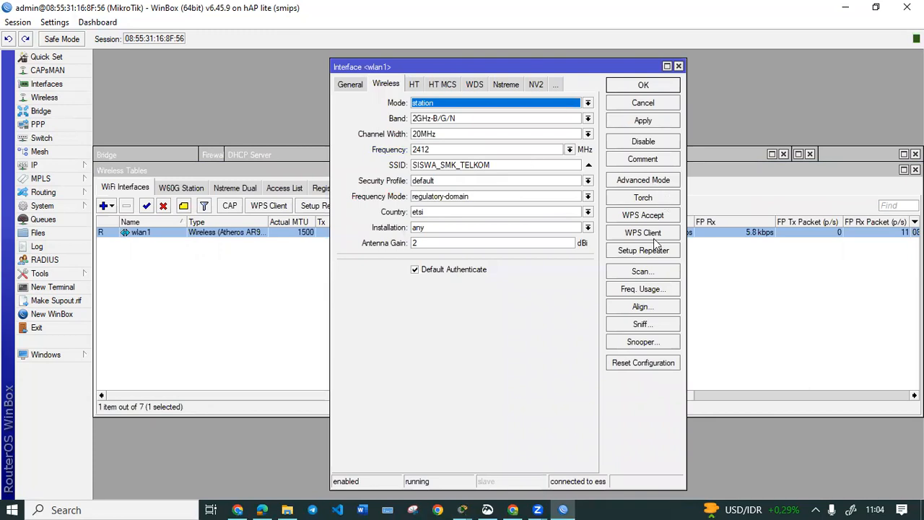
pyautogui.click(650, 272)
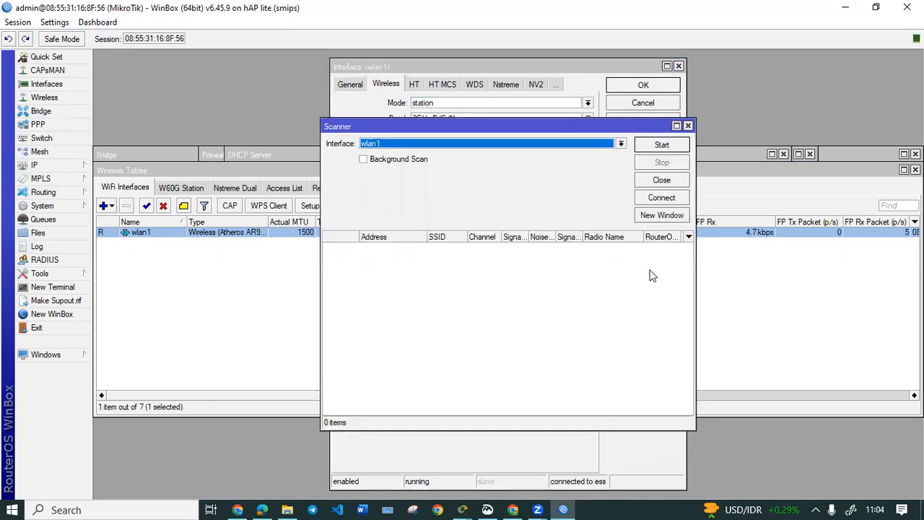
pyautogui.click(686, 145)
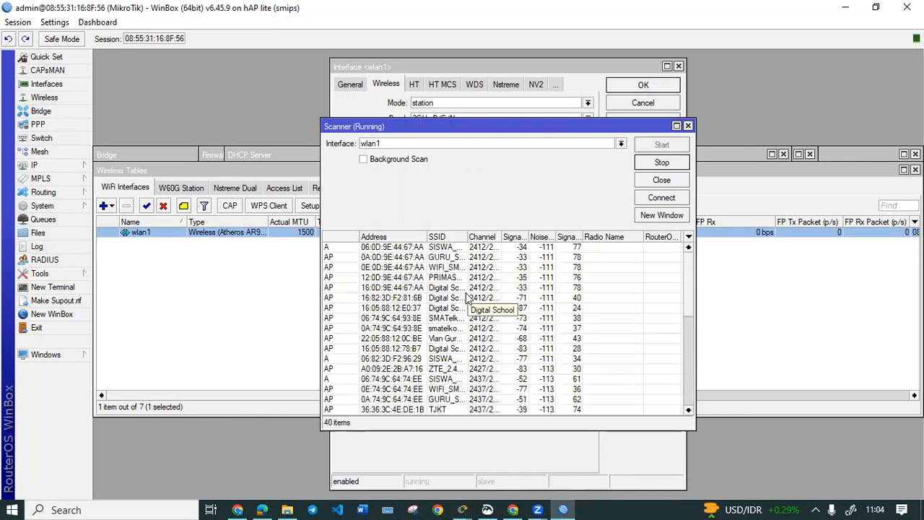
pyautogui.click(437, 410)
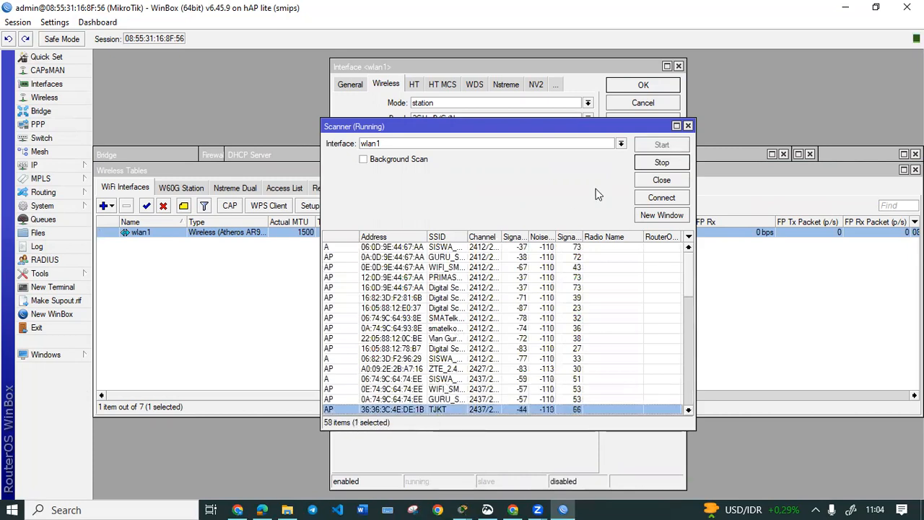
pyautogui.click(672, 198)
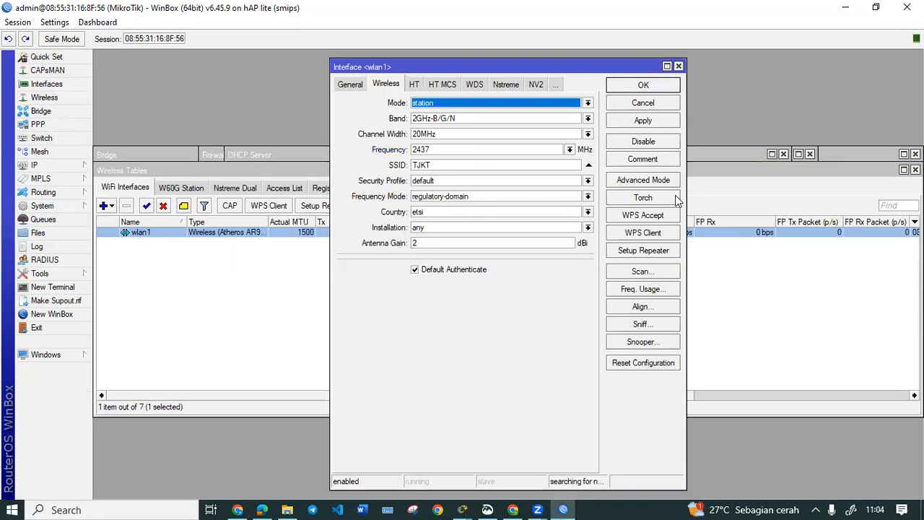
pyautogui.click(656, 119)
pyautogui.click(645, 85)
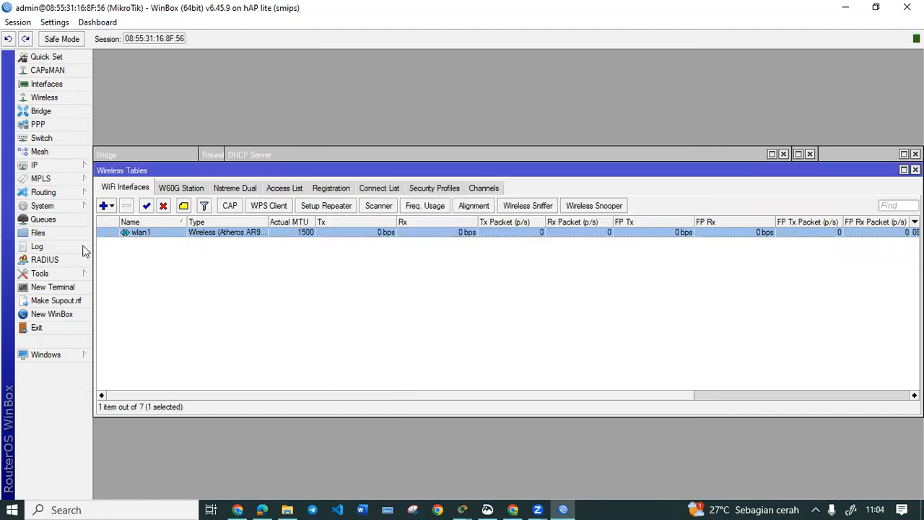
# - Start a new wireless security profile named passwordnya with its mode set to dynamic keys
pyautogui.click(442, 188)
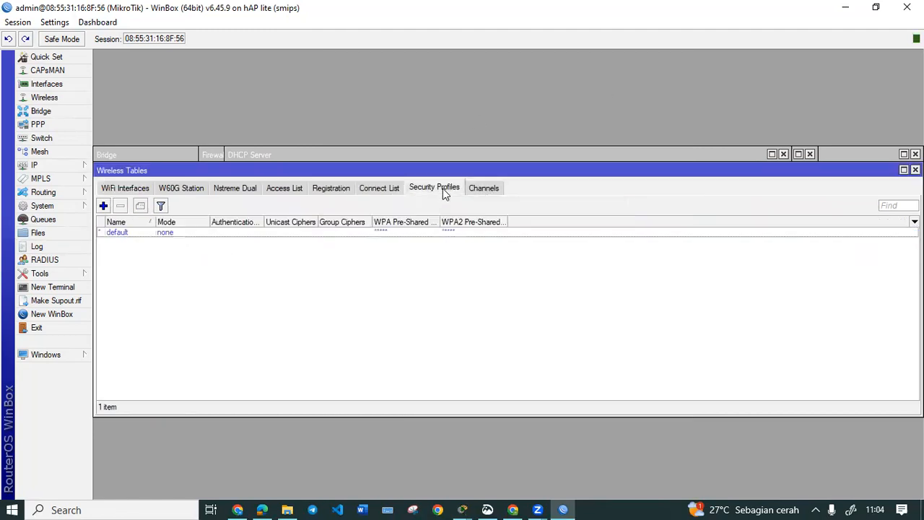
pyautogui.click(103, 206)
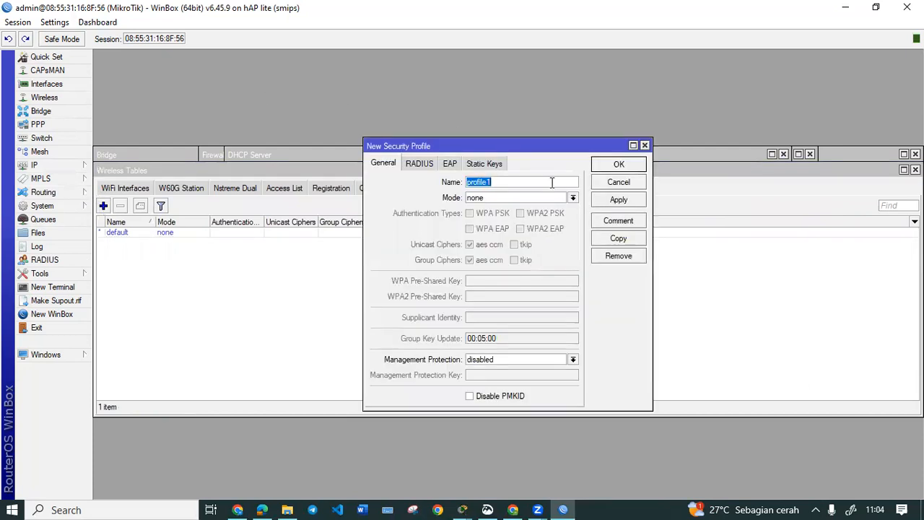
pyautogui.write('passwordnya')
pyautogui.click(514, 197)
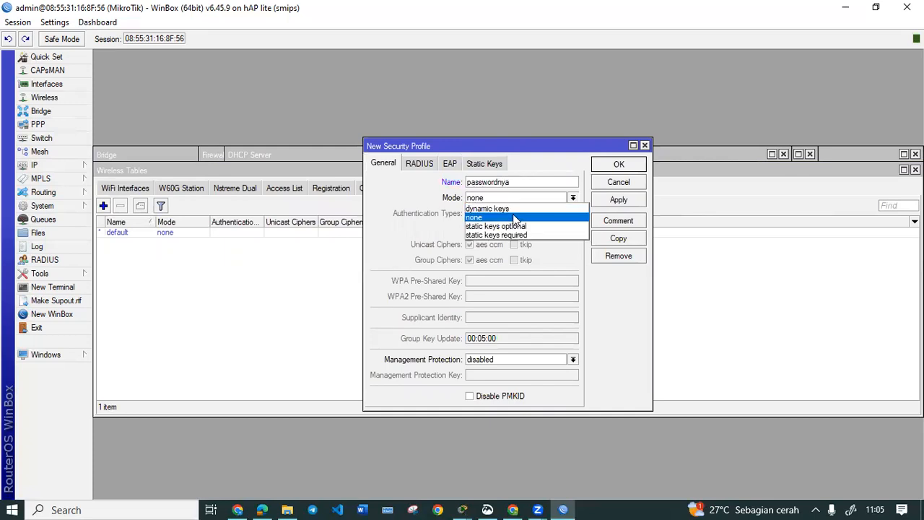
pyautogui.click(515, 209)
# - Enable the WPA PSK, WPA EAP, WPA2 EAP and WPA2 PSK authentication types for the new security profile
pyautogui.click(489, 214)
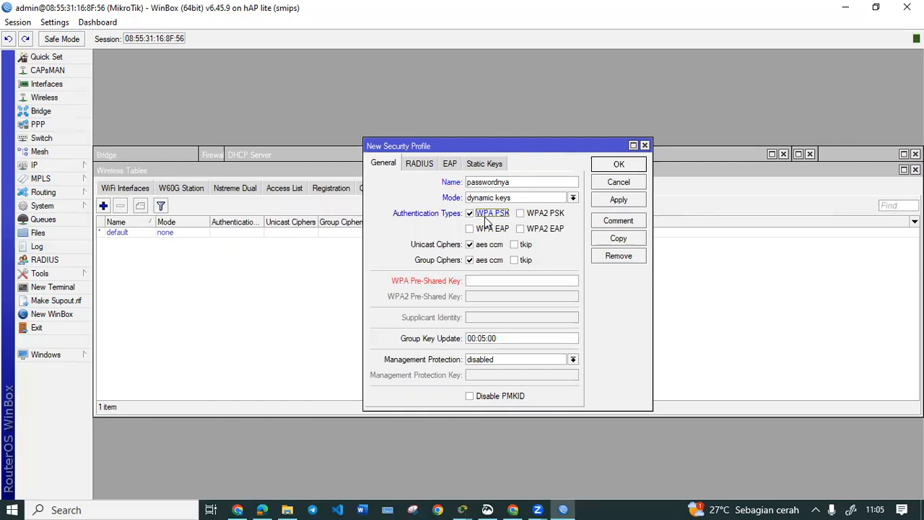
pyautogui.click(485, 230)
pyautogui.click(531, 228)
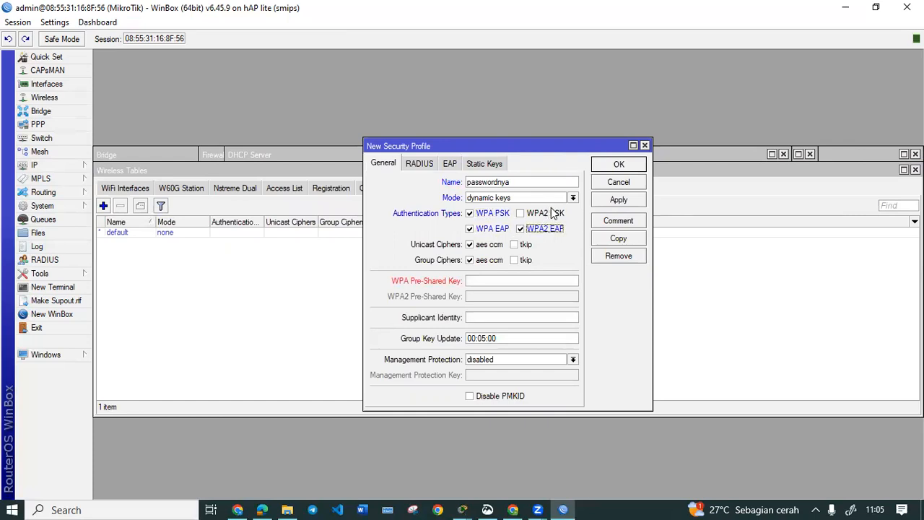
pyautogui.click(554, 213)
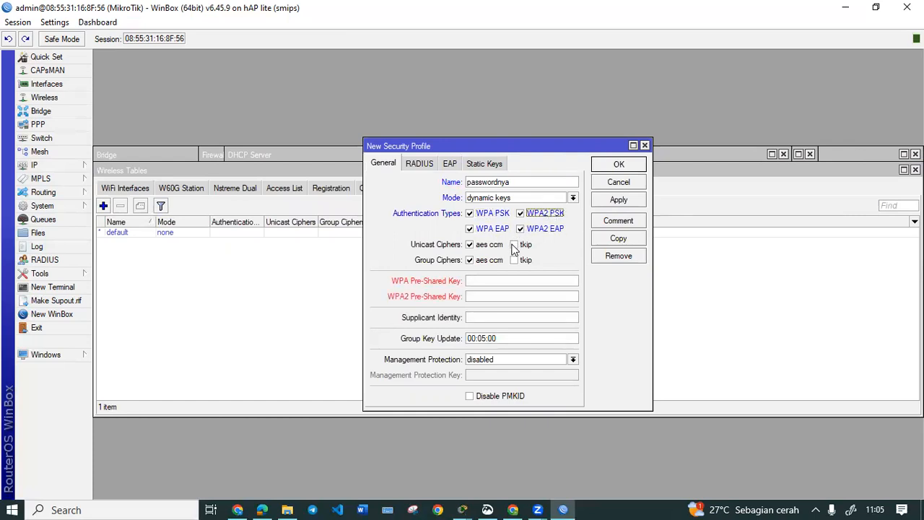